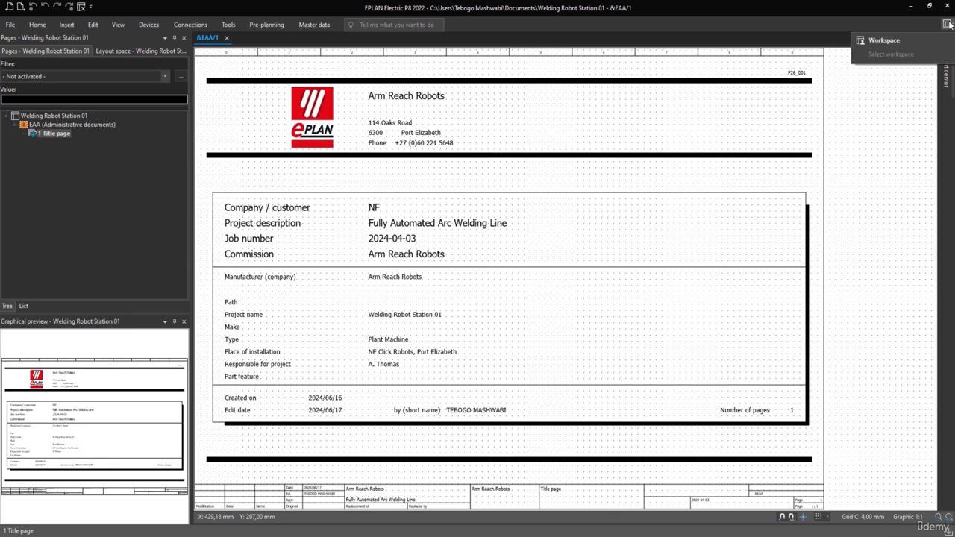
Create a new workspace scheme named "One Monitor" with the description "Workspace is for when using 1 monitor"
click(946, 24)
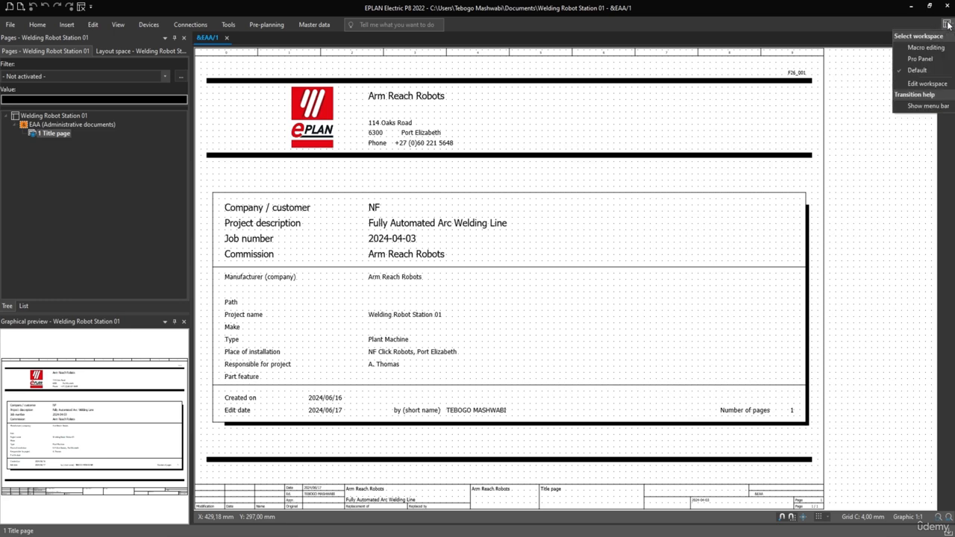
click(925, 84)
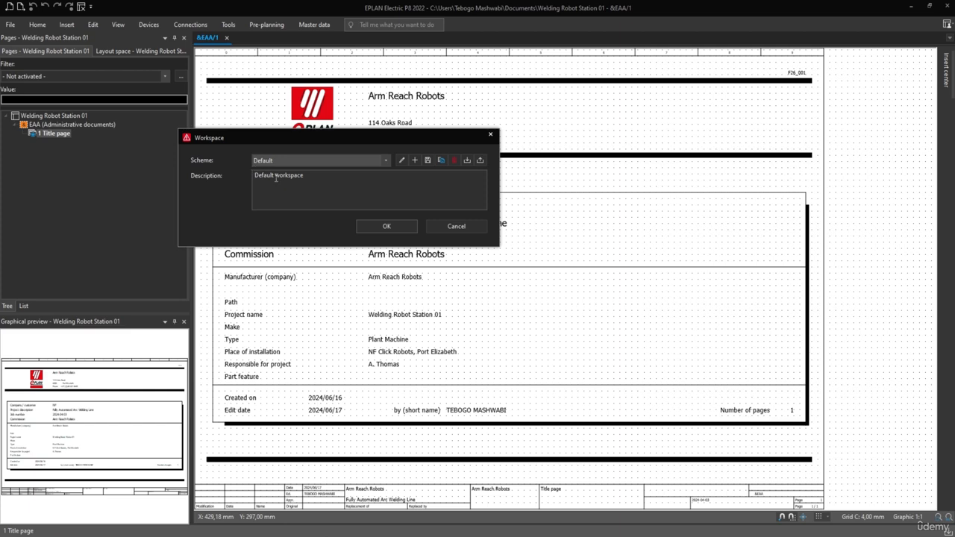
click(391, 162)
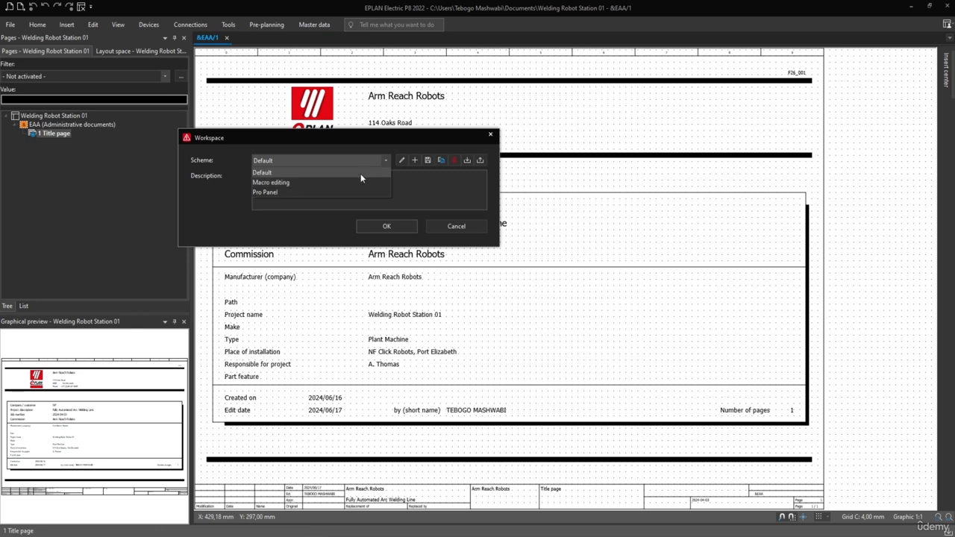
click(411, 142)
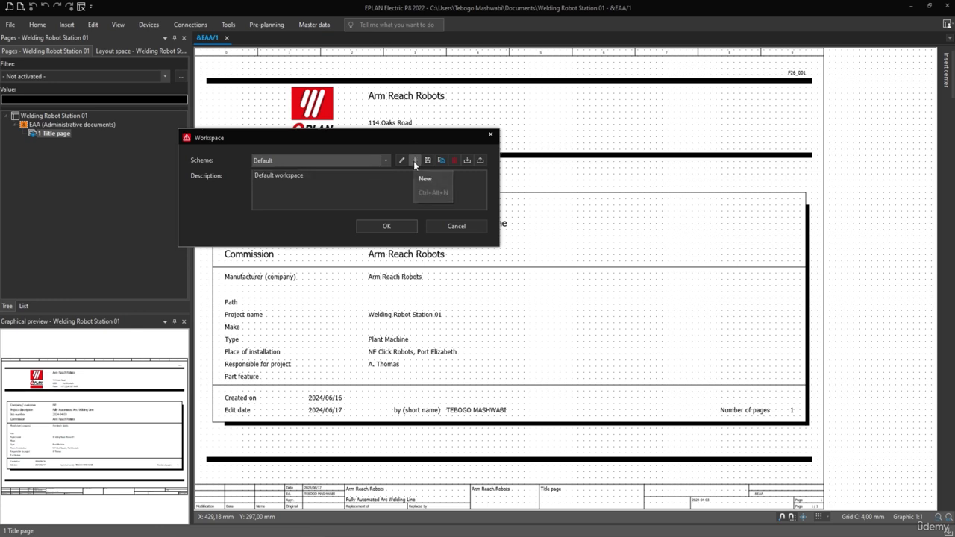
click(413, 160)
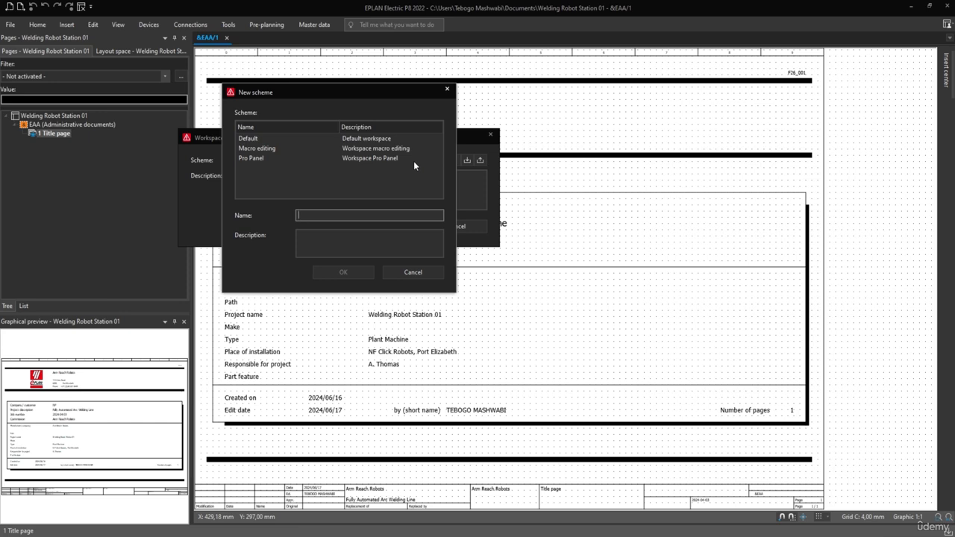
click(376, 216)
text(One Monitor)
click(343, 238)
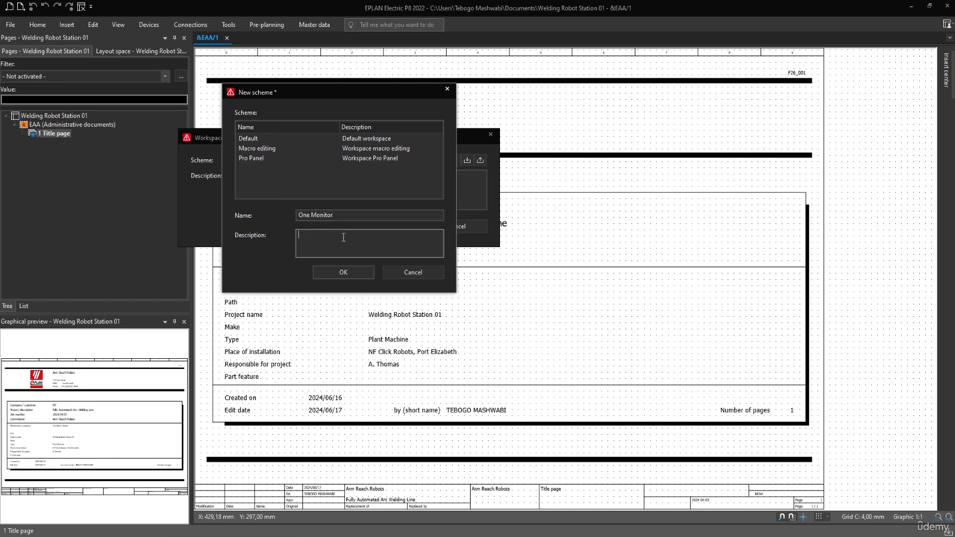
text(Workspace is for when using 1 monitor)
click(352, 274)
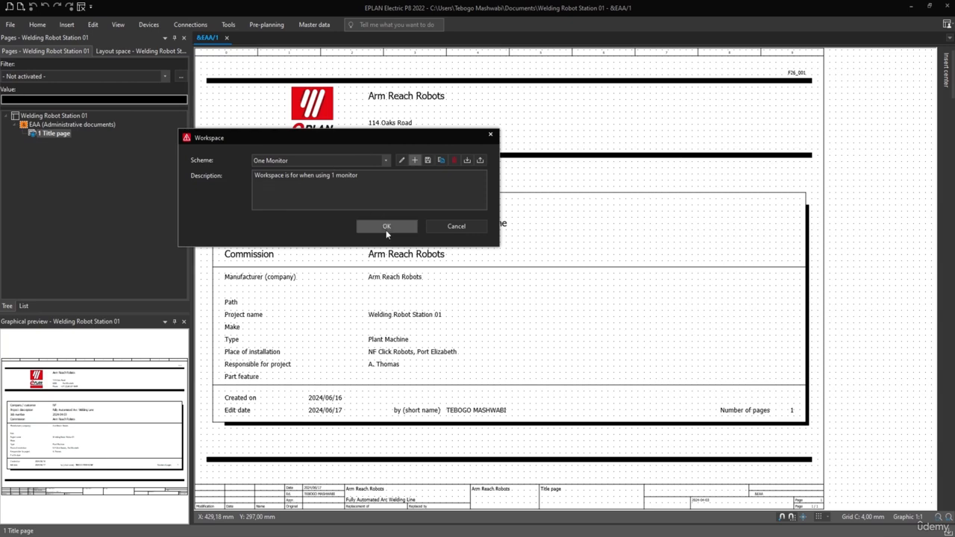
Save the current window configuration to the One Monitor scheme, accept the overwrite and apply the workspace
click(428, 159)
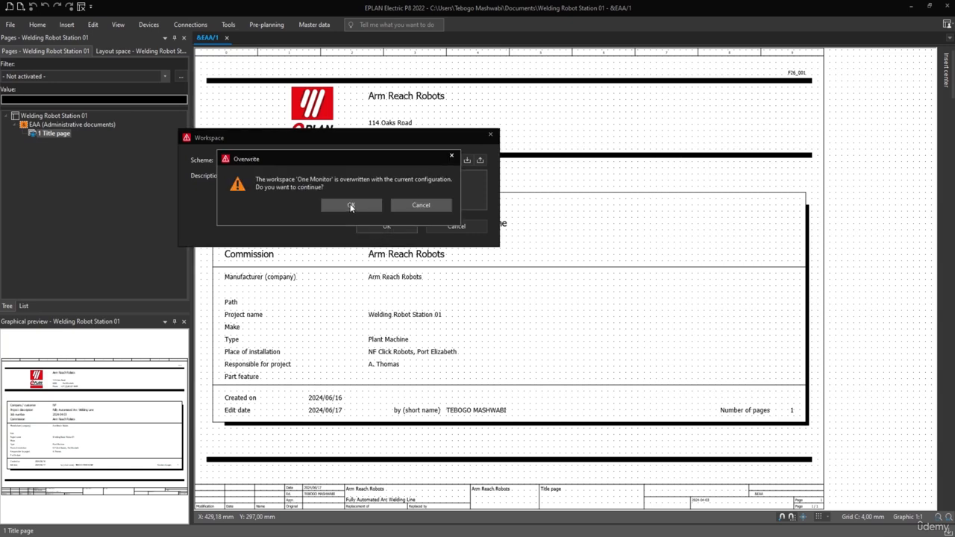
click(350, 205)
click(370, 225)
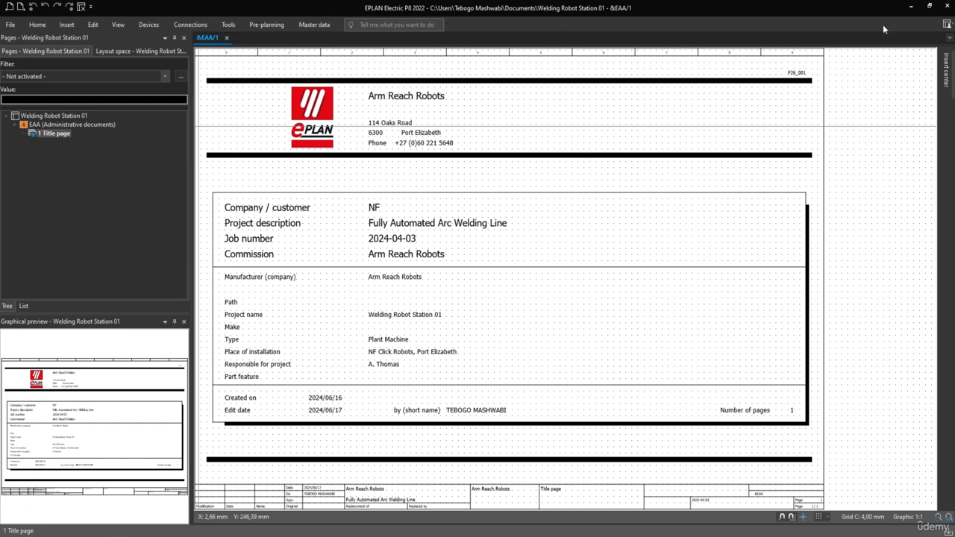
Keep the ribbon permanently expanded above the page editor
click(224, 25)
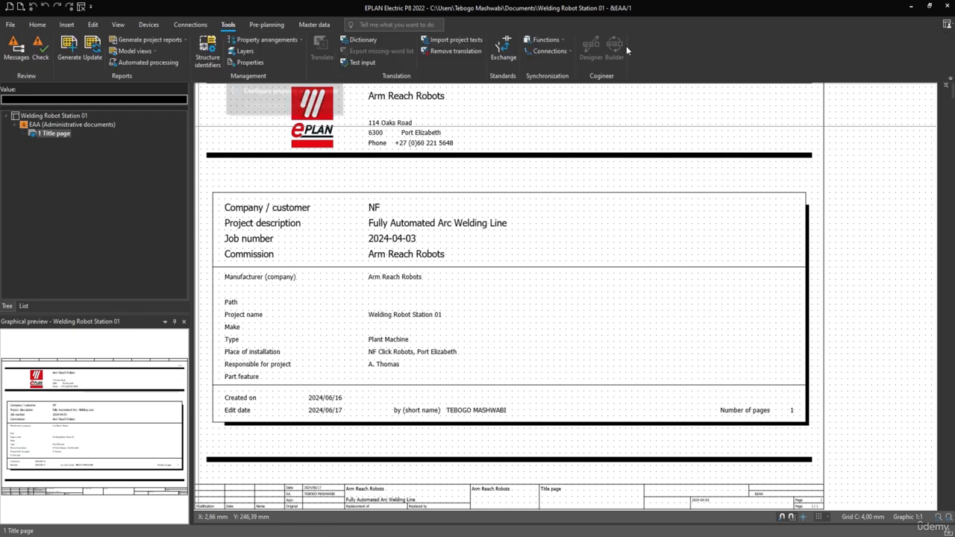
click(949, 80)
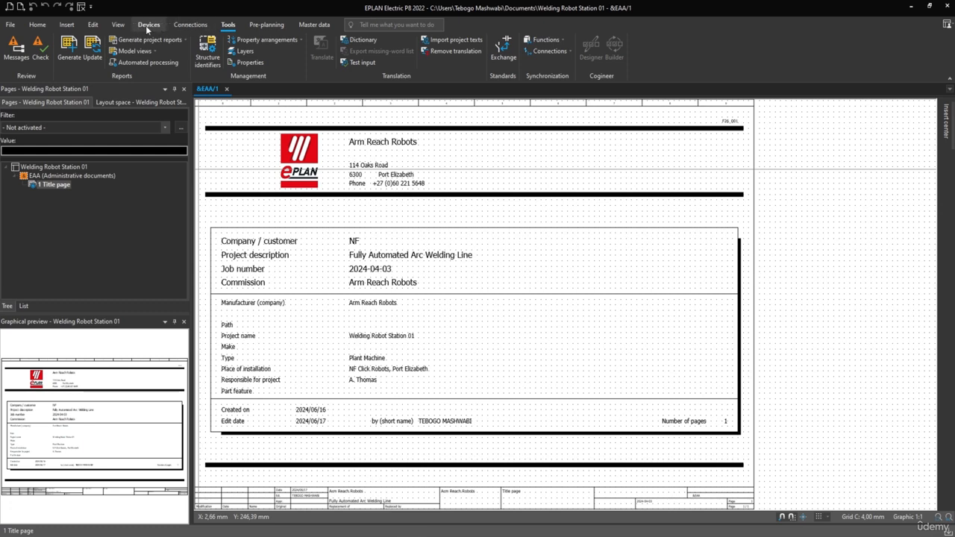
Open the Cables, Devices and Terminal strips navigators for the Welding Robot Station 01 project
click(119, 23)
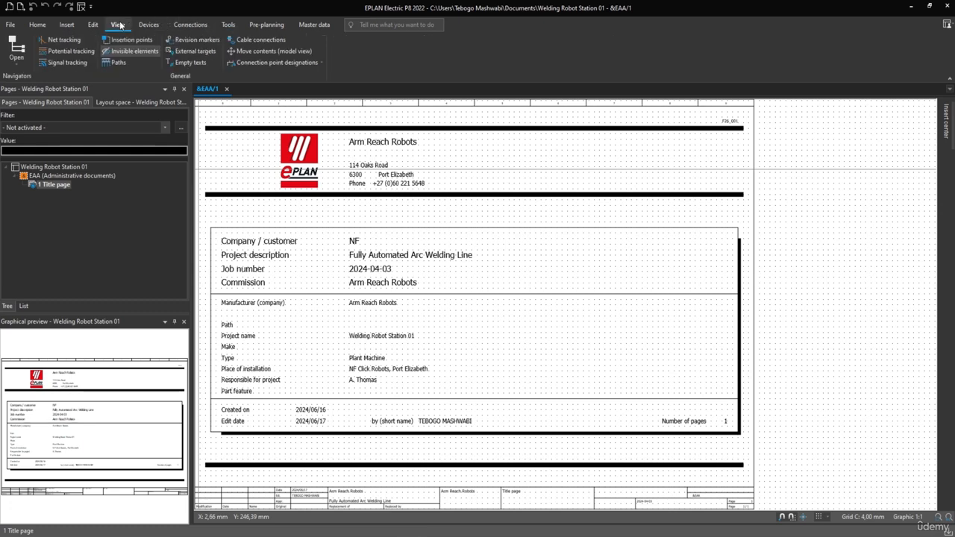
click(16, 53)
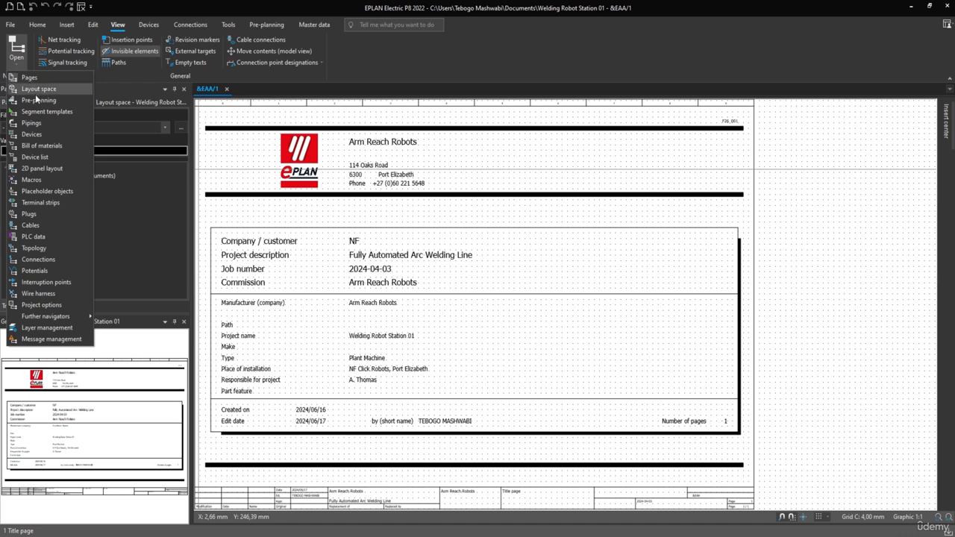
click(26, 226)
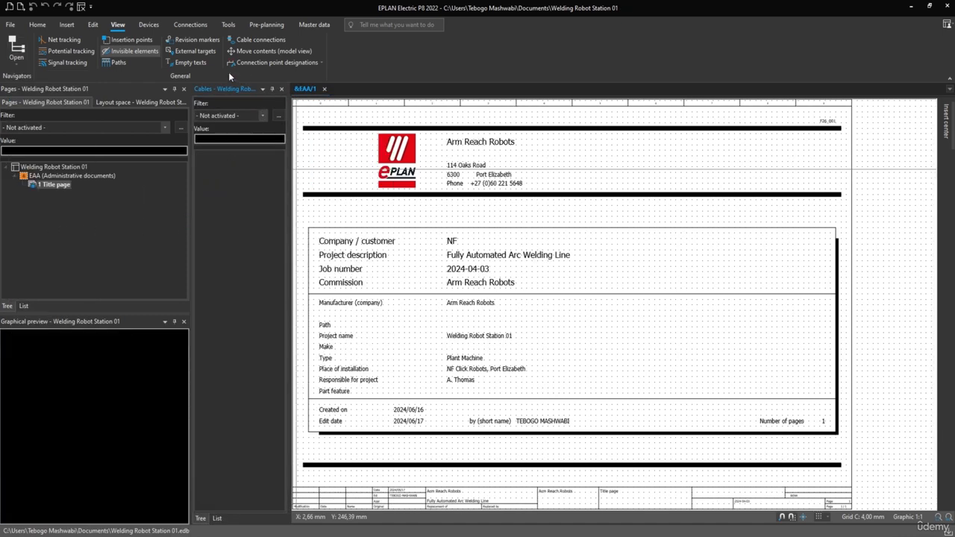
click(16, 46)
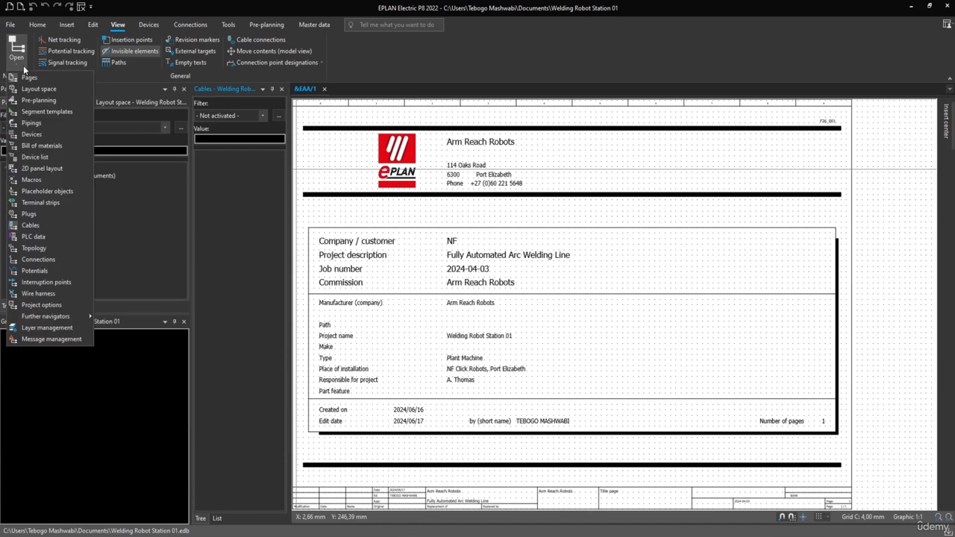
click(45, 135)
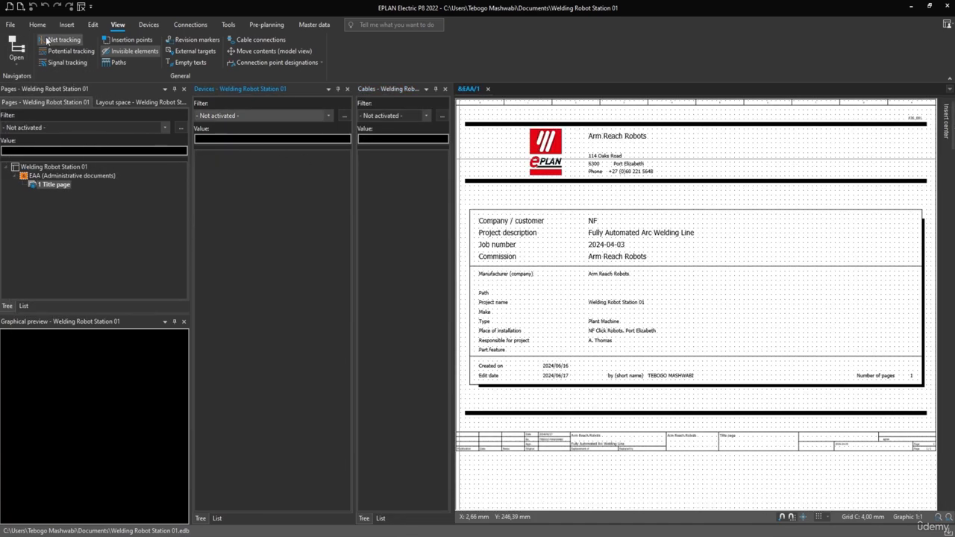
click(16, 54)
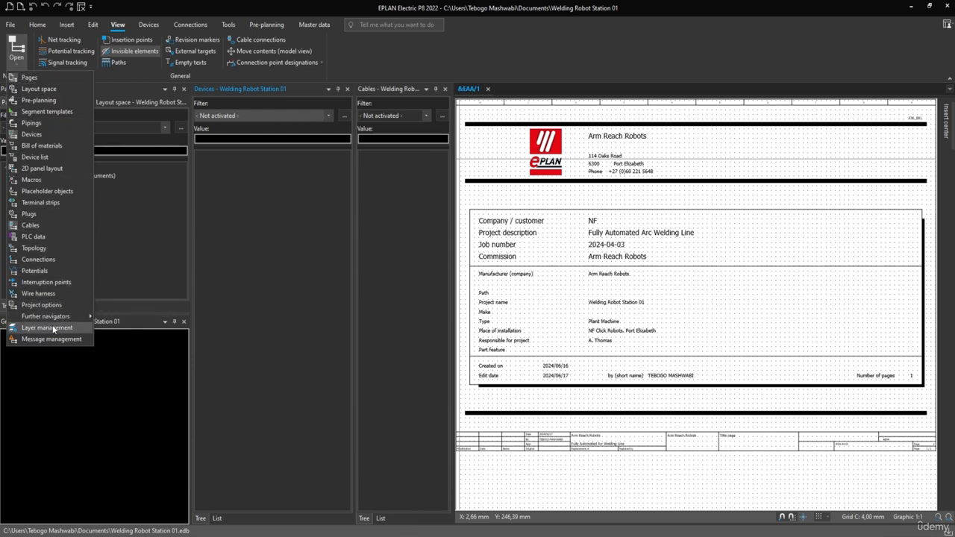
mouse_move(43, 203)
click(88, 219)
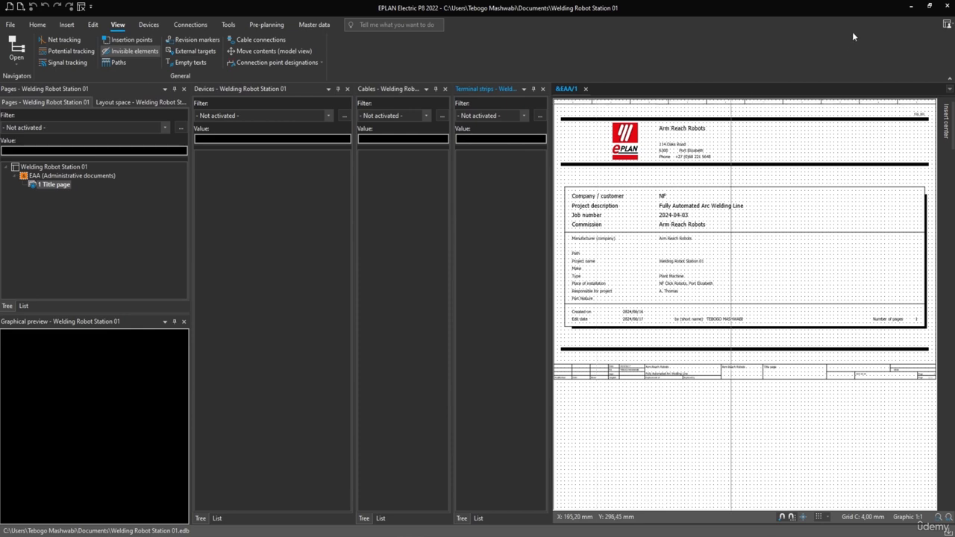
Create a new workspace scheme named "Two Monitors" with the description "Workspace is for when using 2 monitors"
click(946, 24)
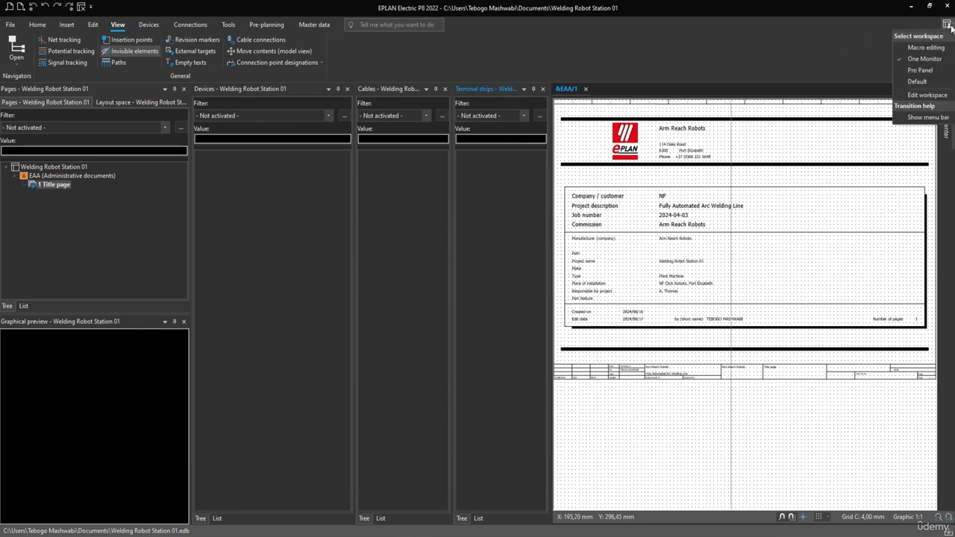
click(922, 95)
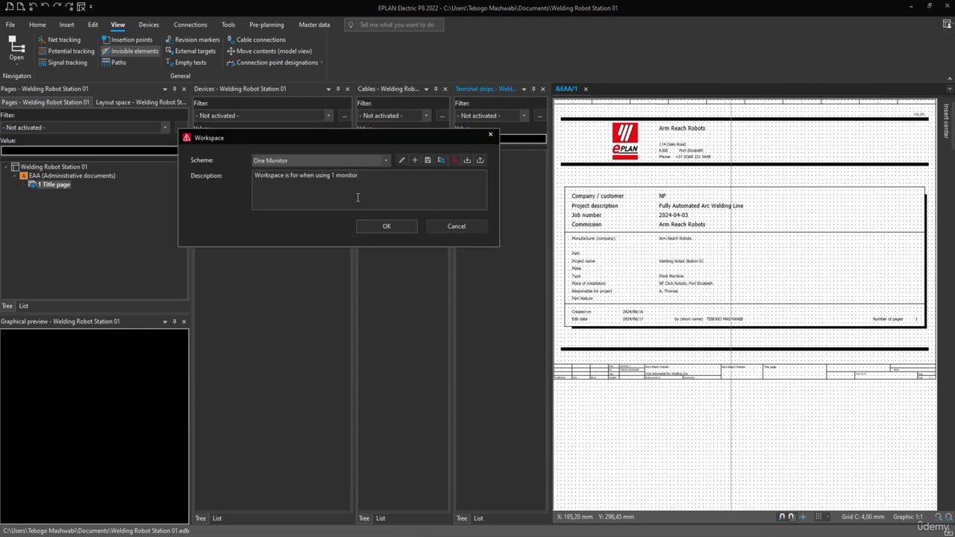
click(415, 160)
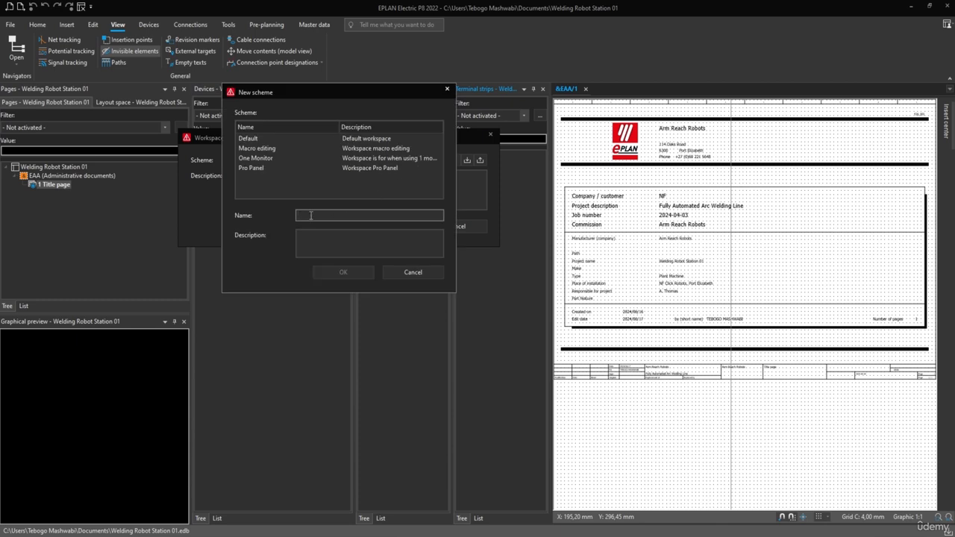
text(Two Monitors)
click(308, 236)
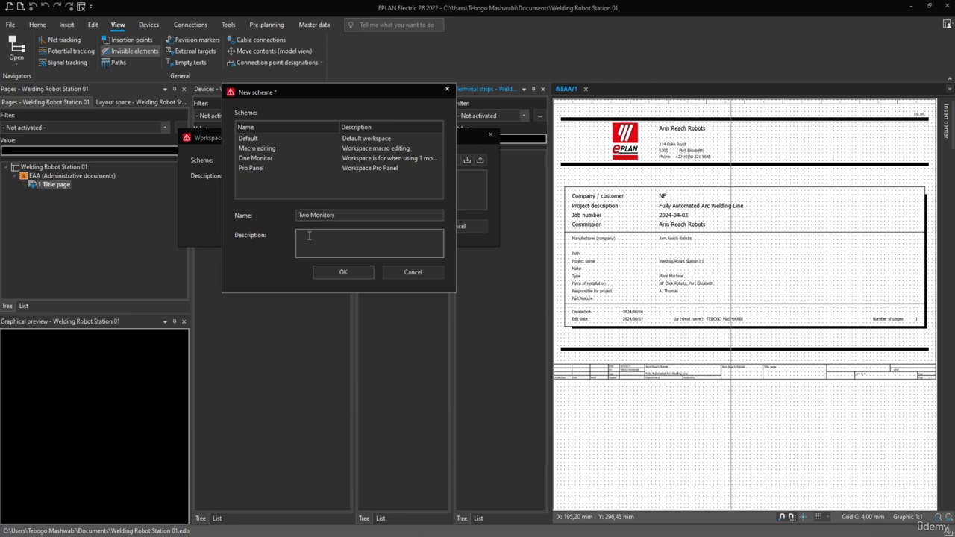
text(Workspace is for when using 2 monitors)
click(367, 270)
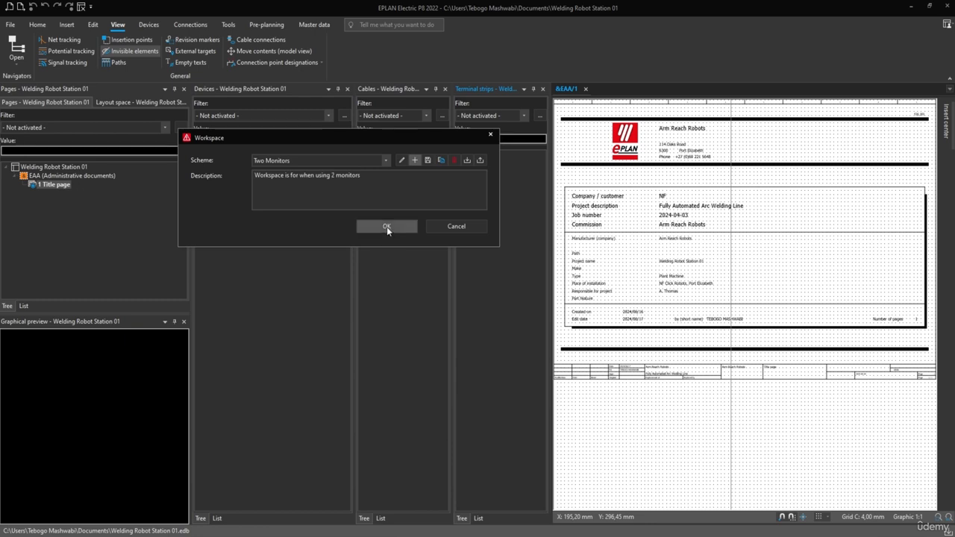
Save the current navigator layout to the Two Monitors scheme, accept the overwrite and apply the workspace
click(428, 160)
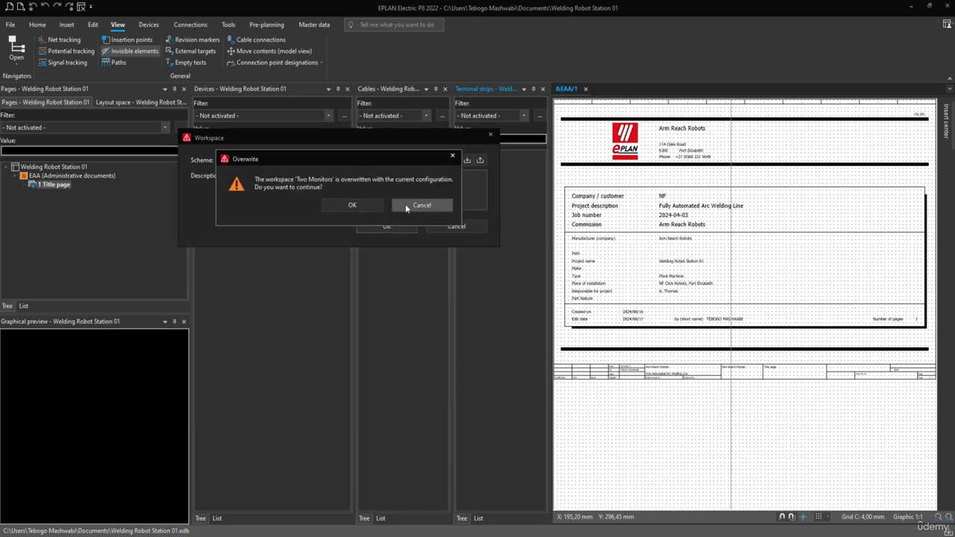
click(347, 205)
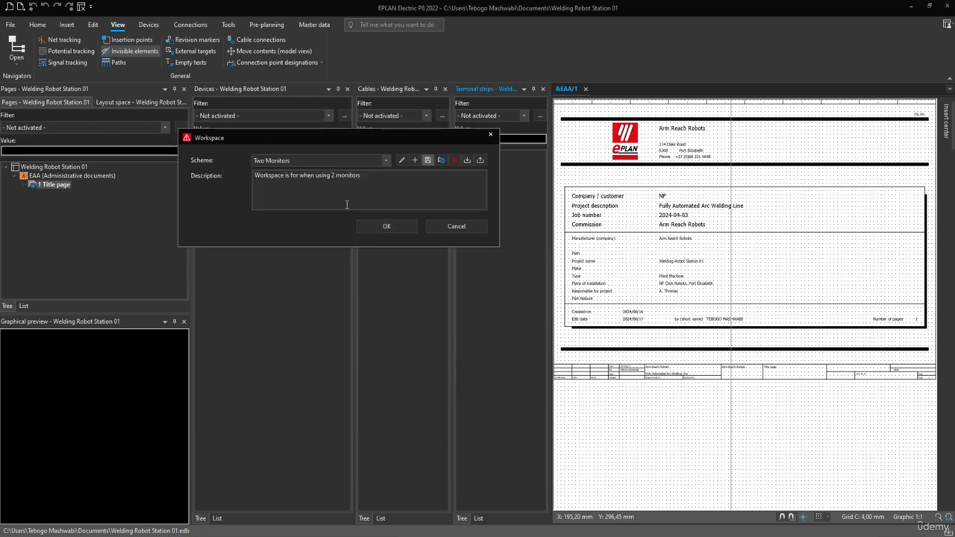
click(386, 226)
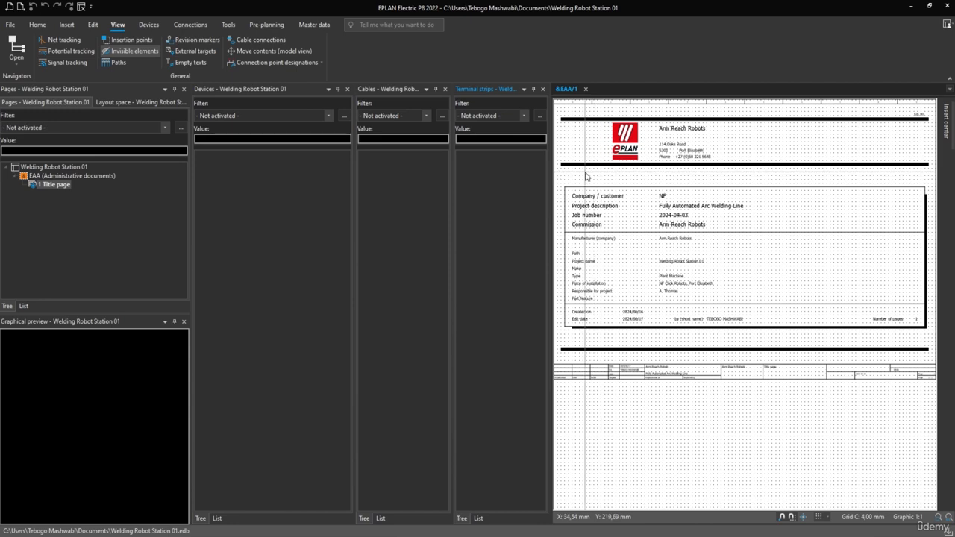
click(570, 118)
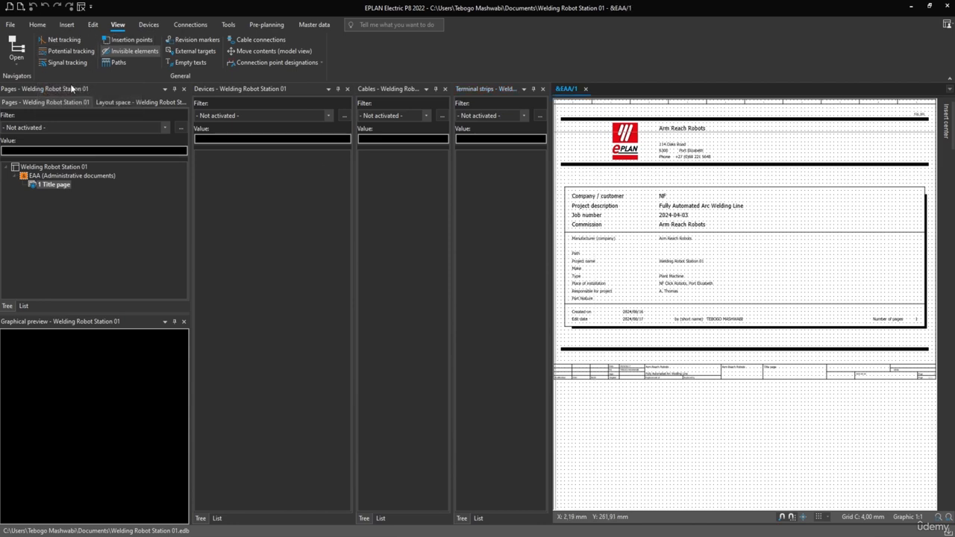
Add the PLC data and Bill of materials navigators to the current layout
click(14, 66)
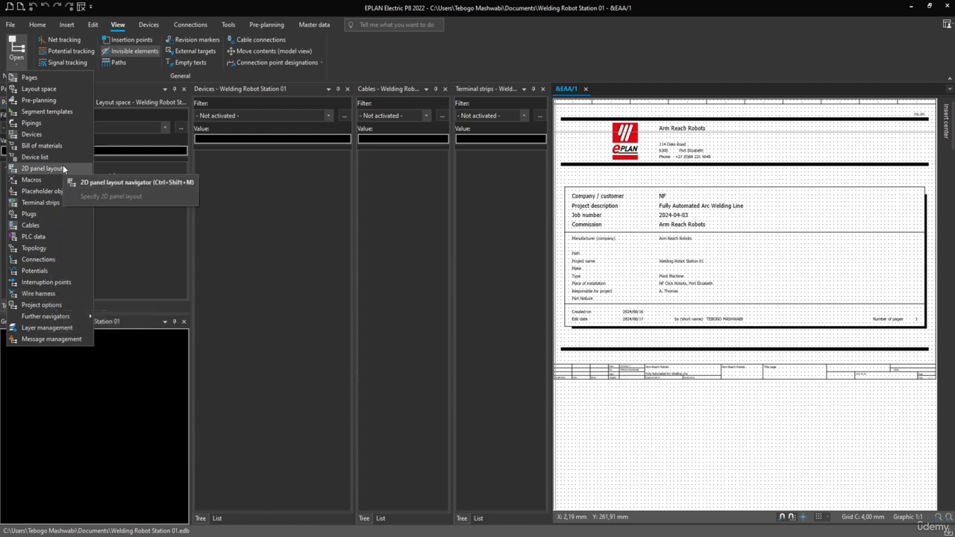
click(29, 237)
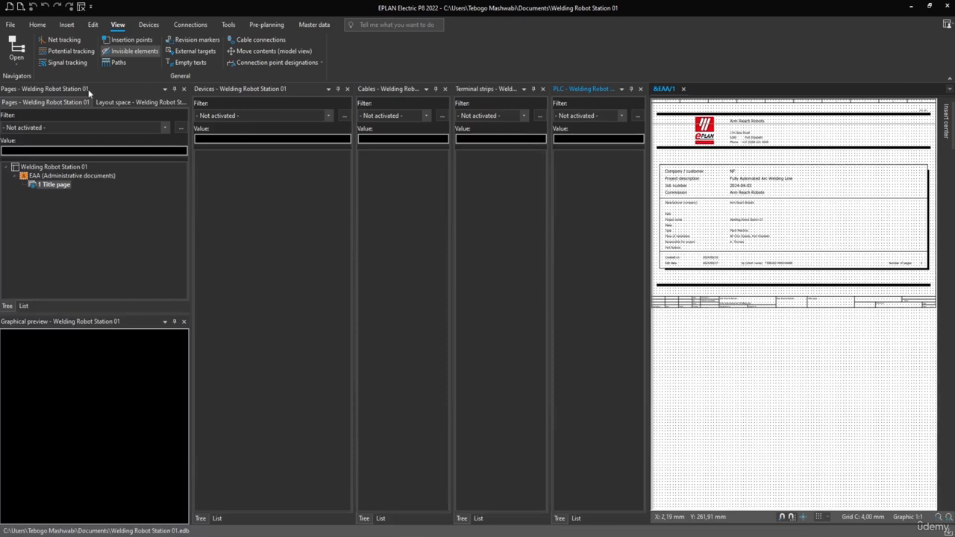
click(16, 65)
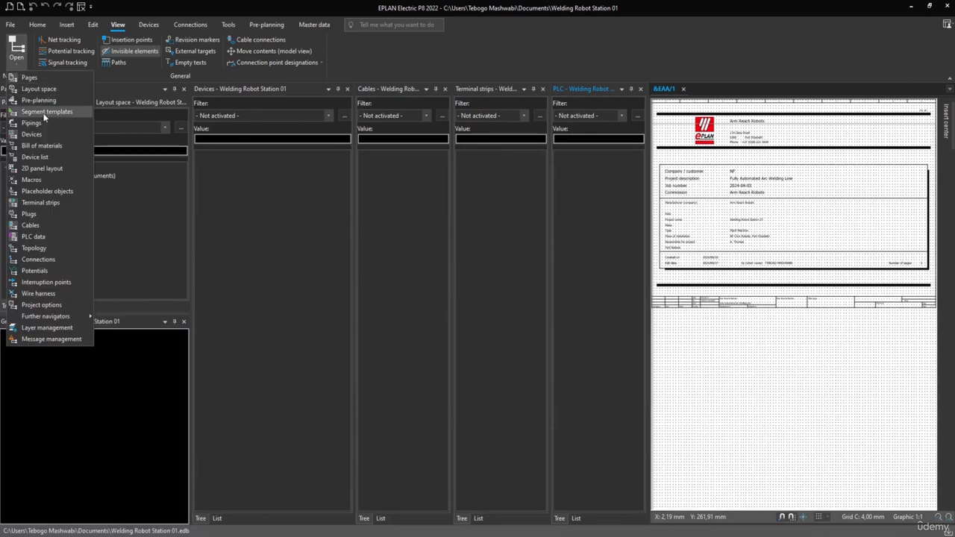
click(39, 146)
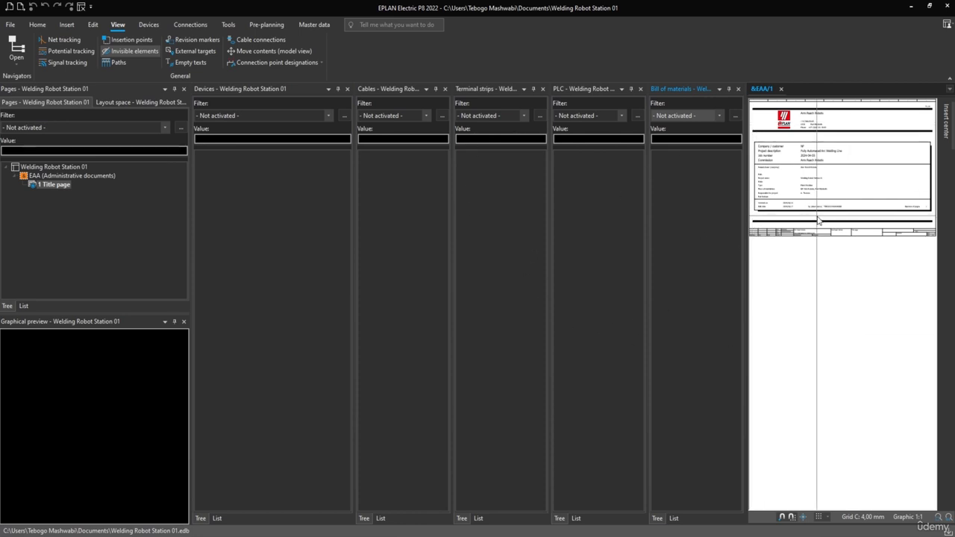
Turn on the classic menu bar from the workspace transition help options
click(946, 25)
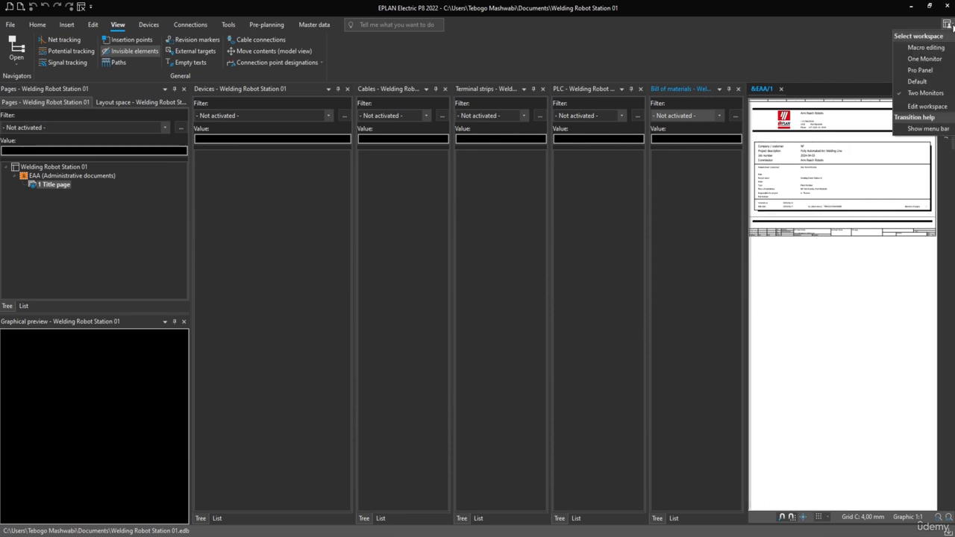
click(925, 128)
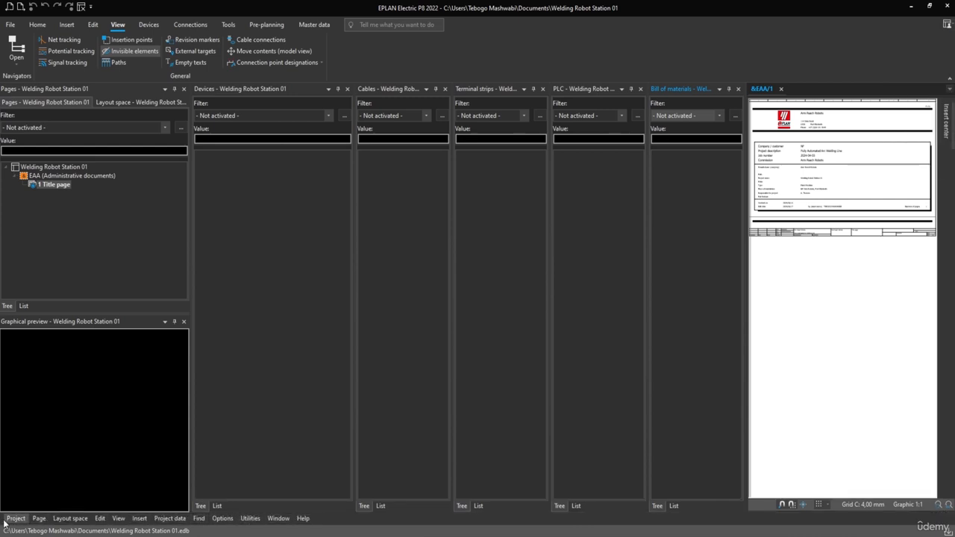
Create a new workspace scheme named "Three Monitors" with the description "Workspace is for when using 3 monitors"
click(947, 23)
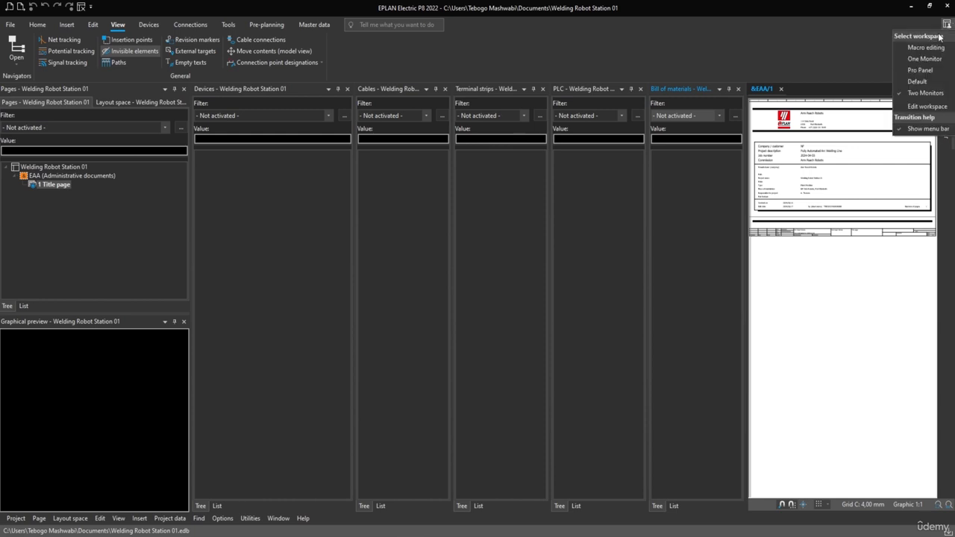
click(916, 107)
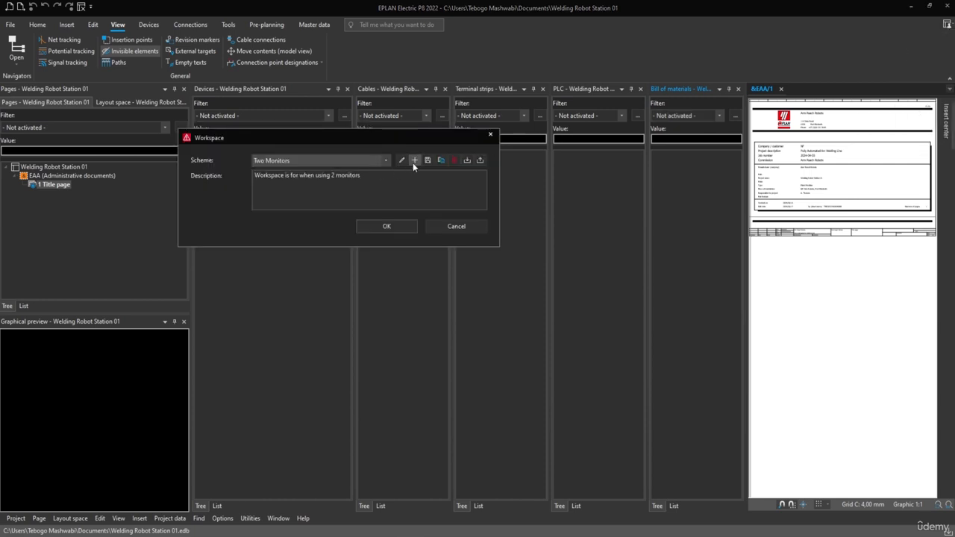
click(415, 161)
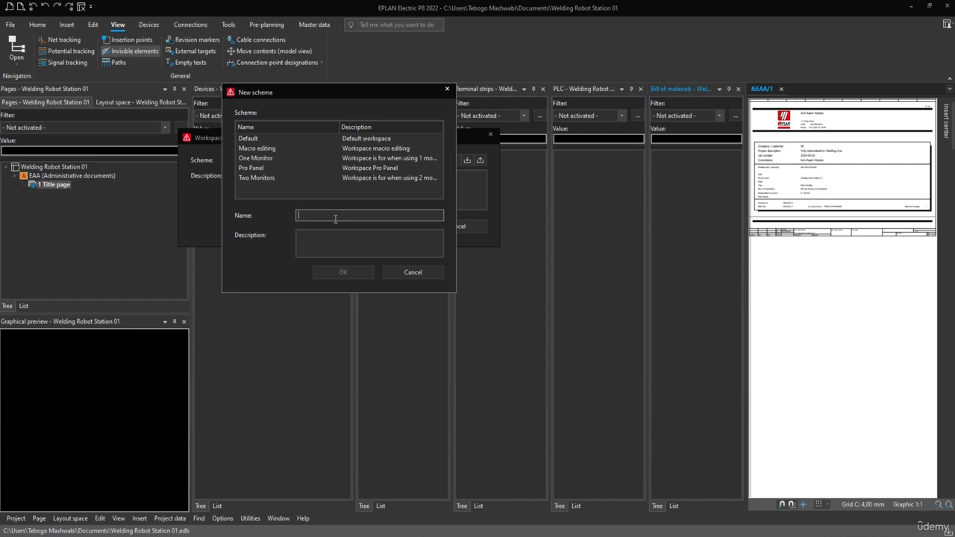
text(Three Monitors)
click(323, 245)
text(W)
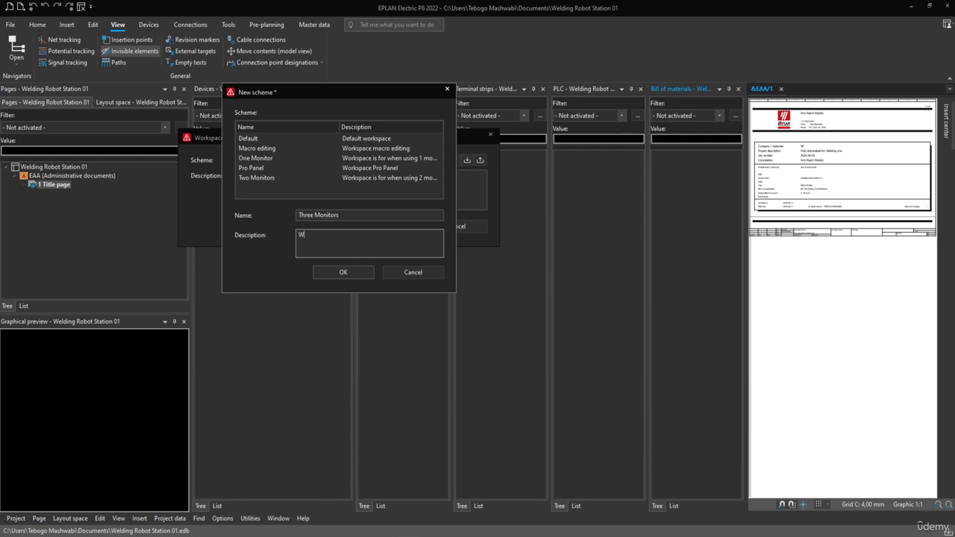
text(orkspace is for when using 3 onitors)
key(Left)
key(Left)
key(Left)
key(Left)
key(Left)
key(Left)
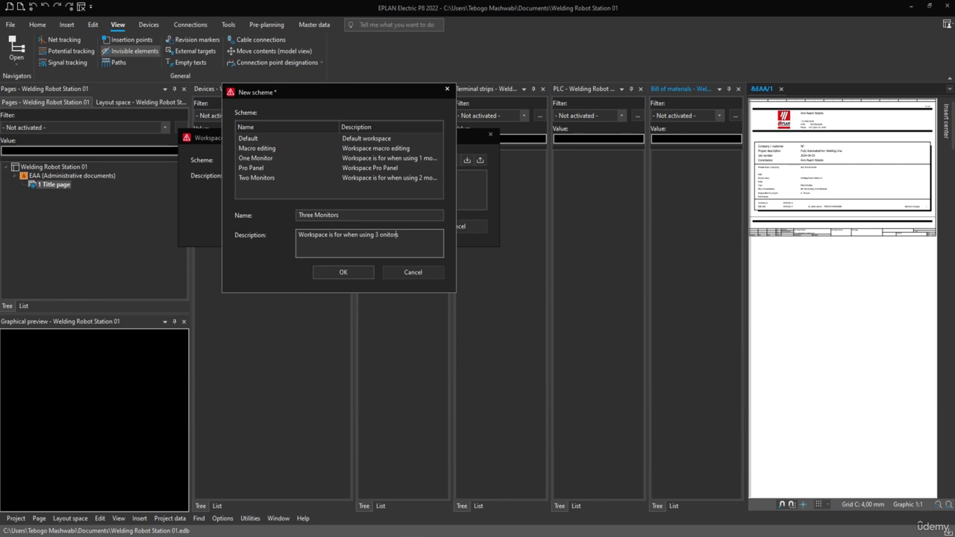
text(m)
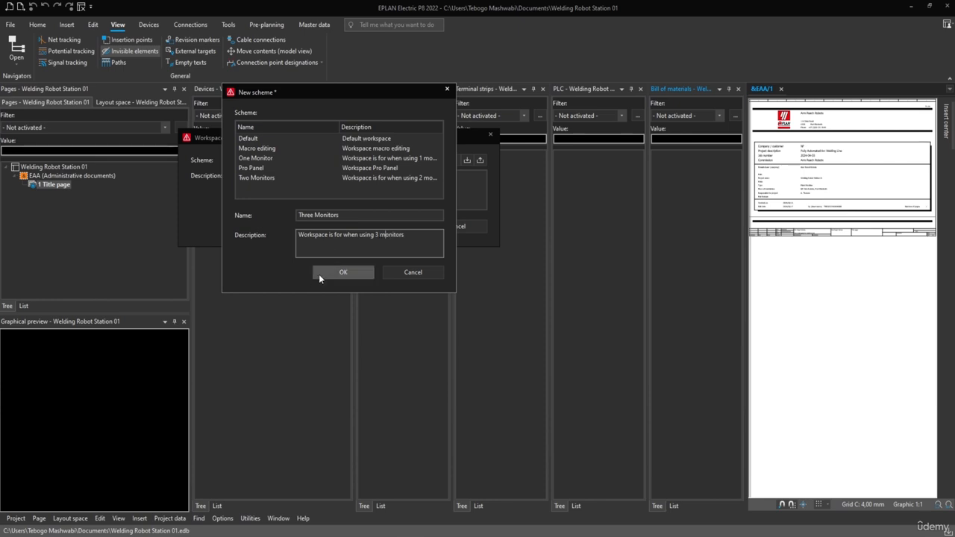
click(343, 272)
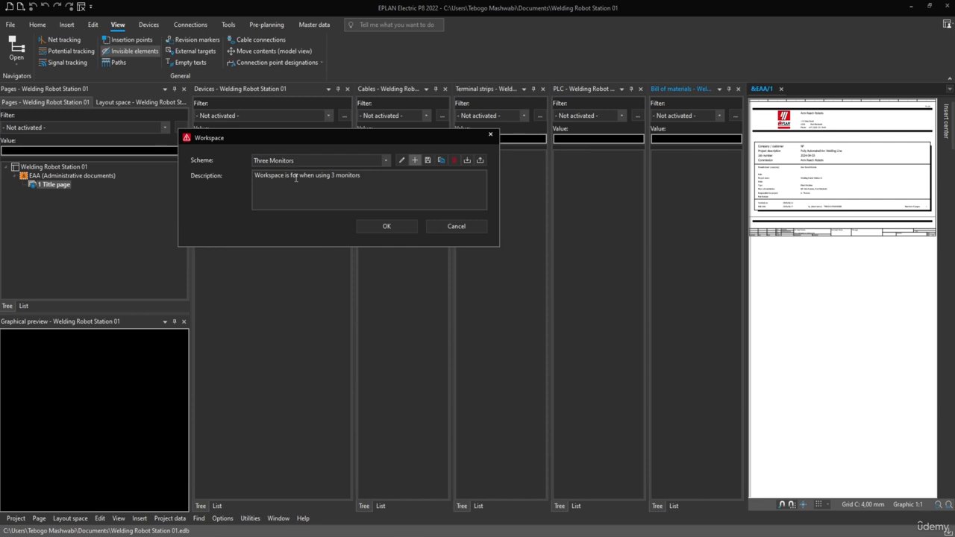
Save the current layout to the Three Monitors scheme, accept the overwrite and apply the workspace
click(428, 160)
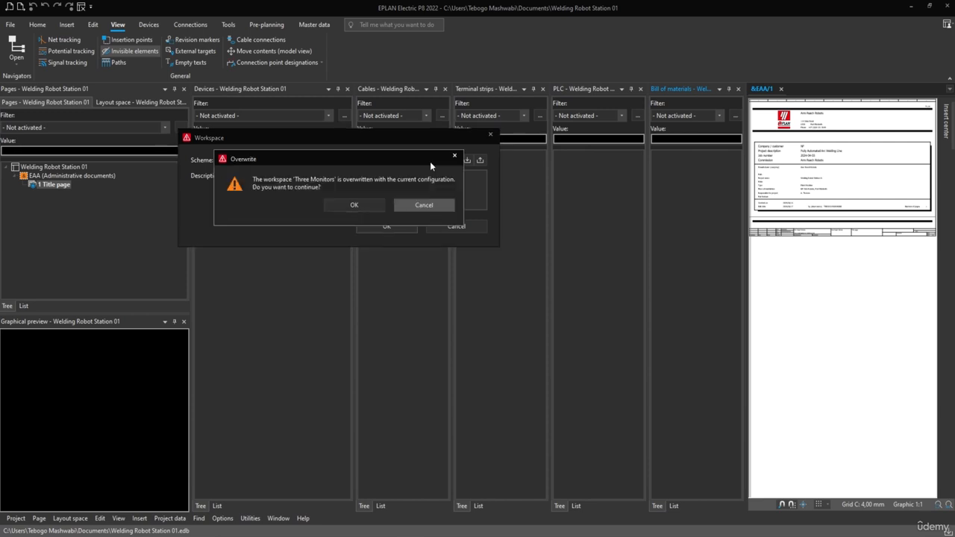
click(352, 205)
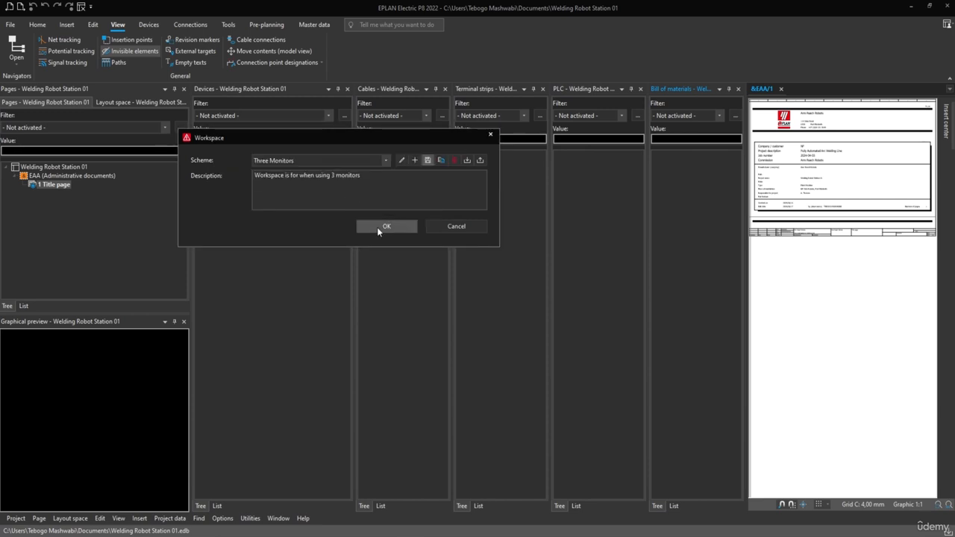
click(383, 226)
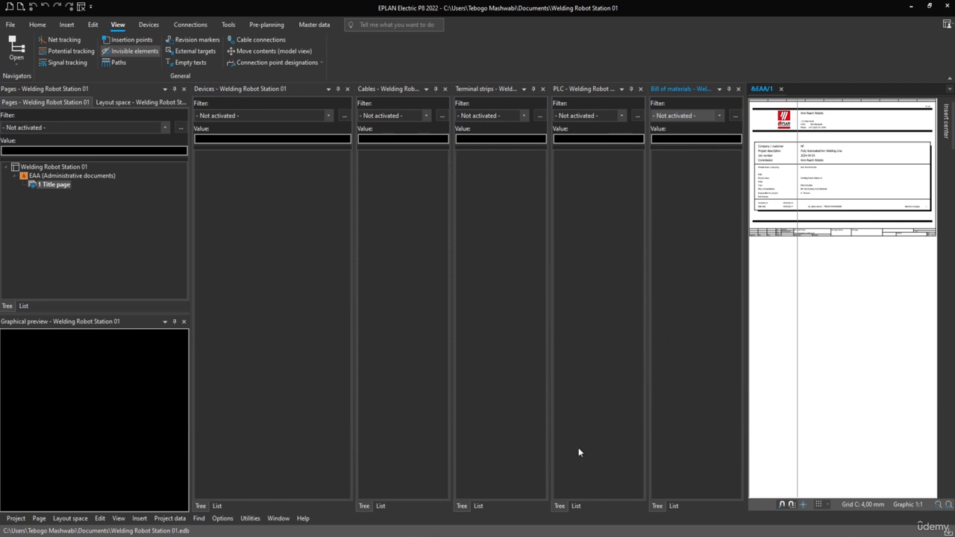
Undock the Bill of materials, PLC, Terminal strips, Cables and Devices navigators and group them as tabs in a separate window on another monitor
double_click(657, 92)
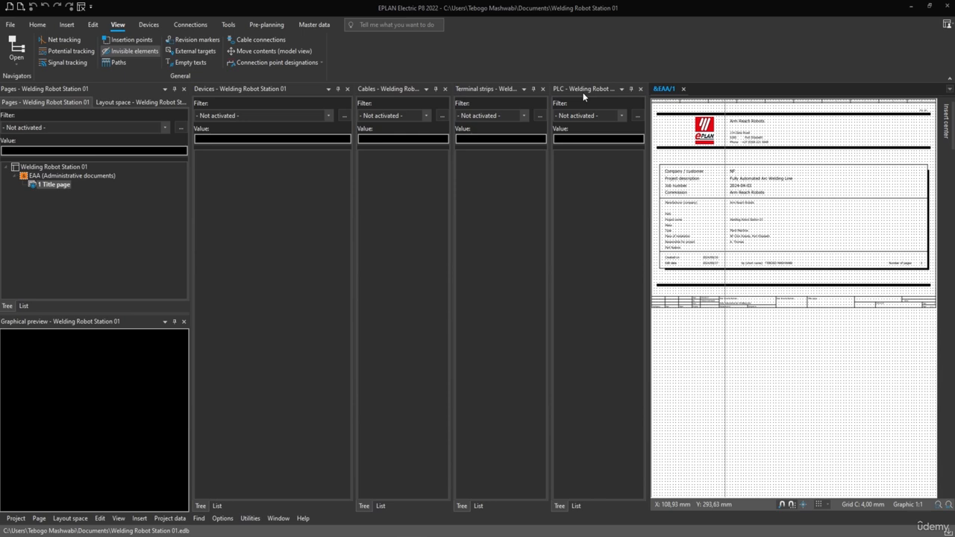
drag(583, 91, 589, 104)
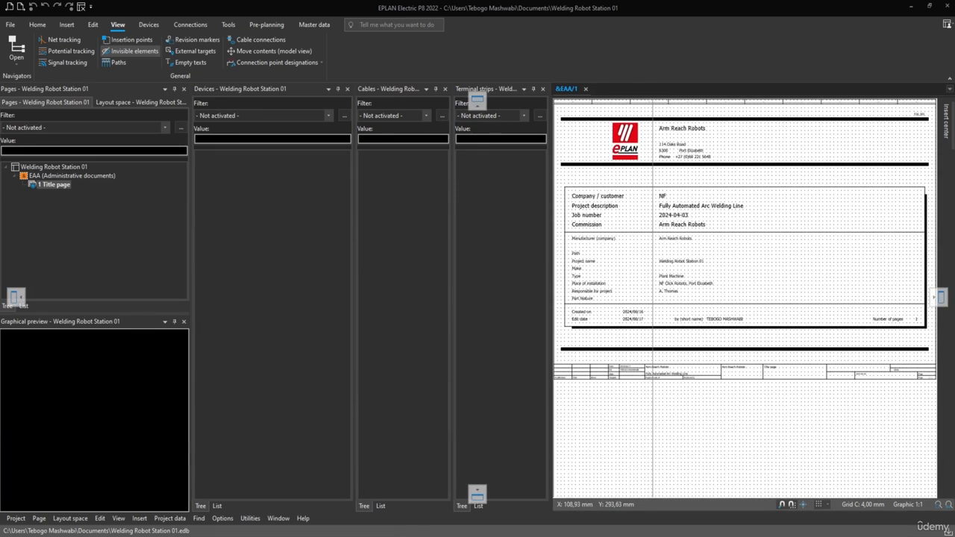
drag(507, 89, 4, 28)
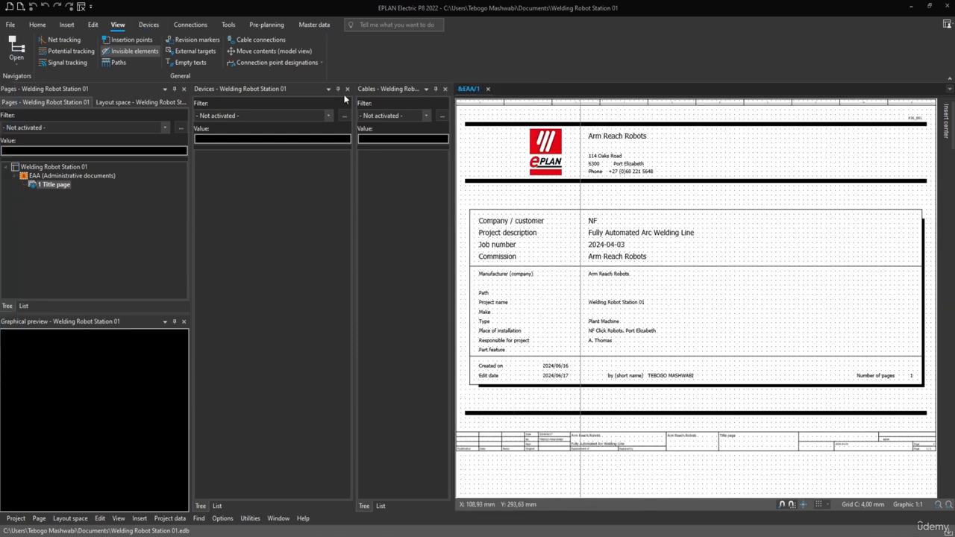
drag(385, 90, 2, 45)
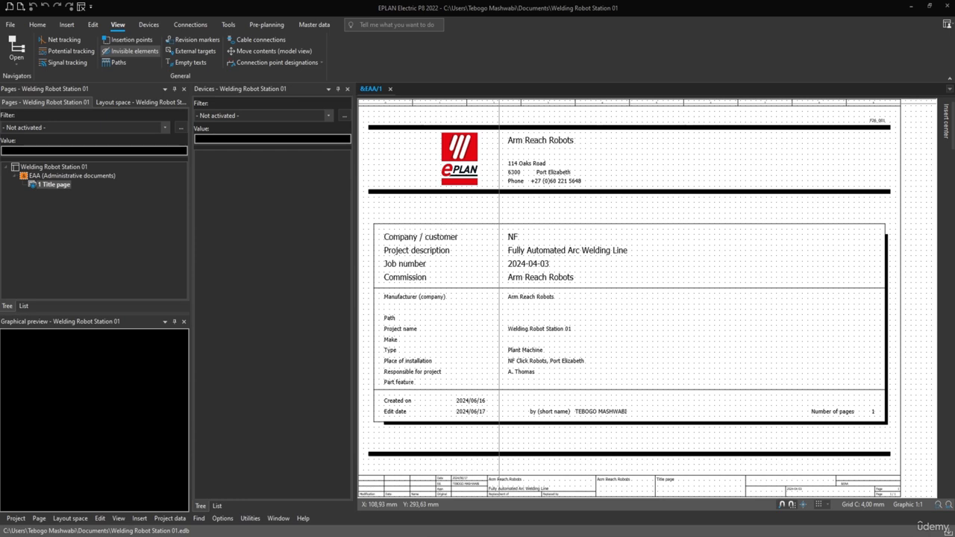
click(346, 89)
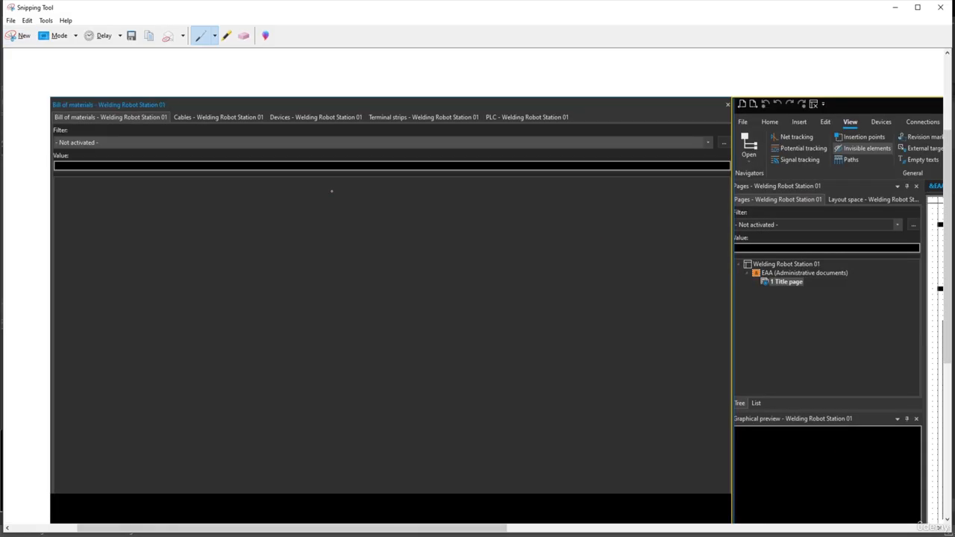
In the Snipping Tool capture, outline the separate navigator window in red and circle each of its five navigator tabs
scroll(331, 191, down, 3)
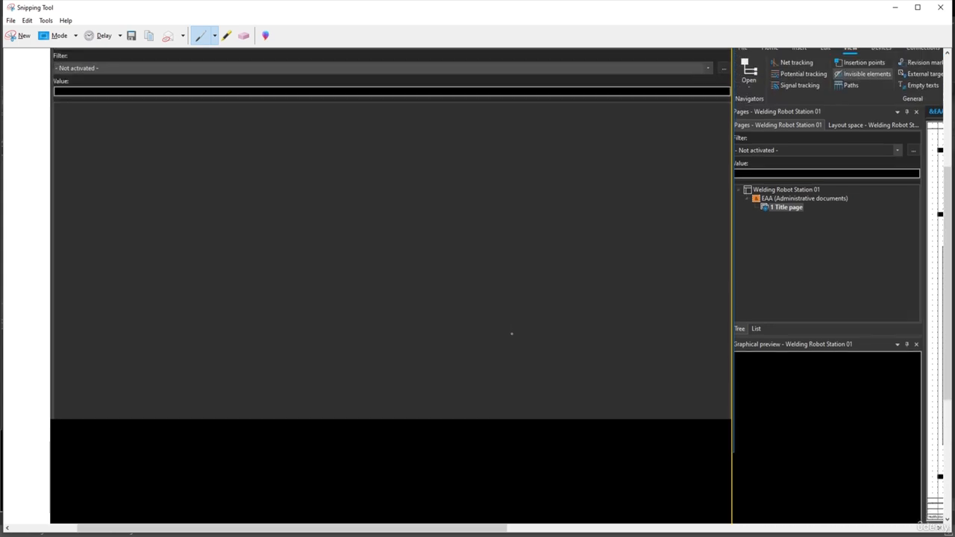
scroll(170, 201, up, 2)
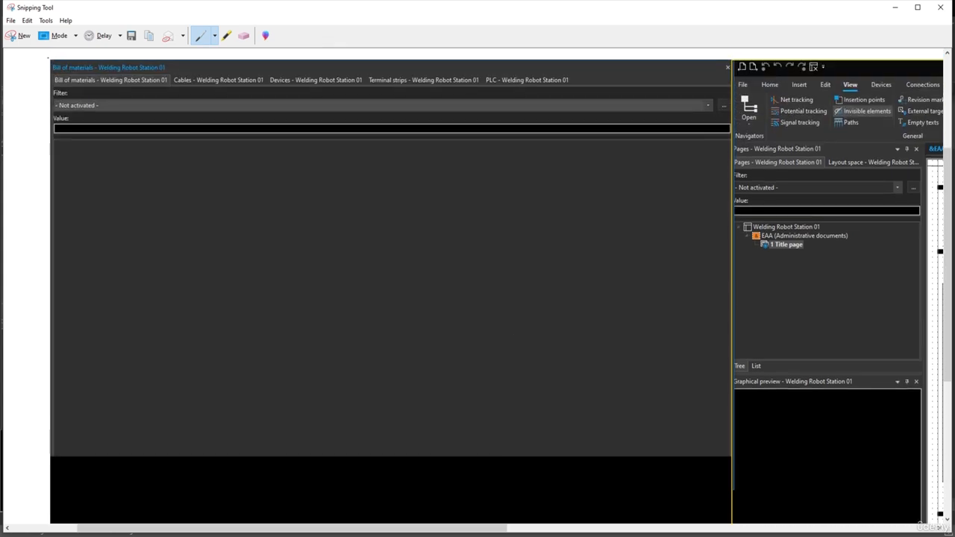
mouse_move(50, 58)
mouse_down()
mouse_move(720, 58)
mouse_move(731, 176)
mouse_move(731, 470)
mouse_move(701, 493)
mouse_move(11, 492)
mouse_move(14, 208)
mouse_move(41, 54)
mouse_move(48, 57)
mouse_up()
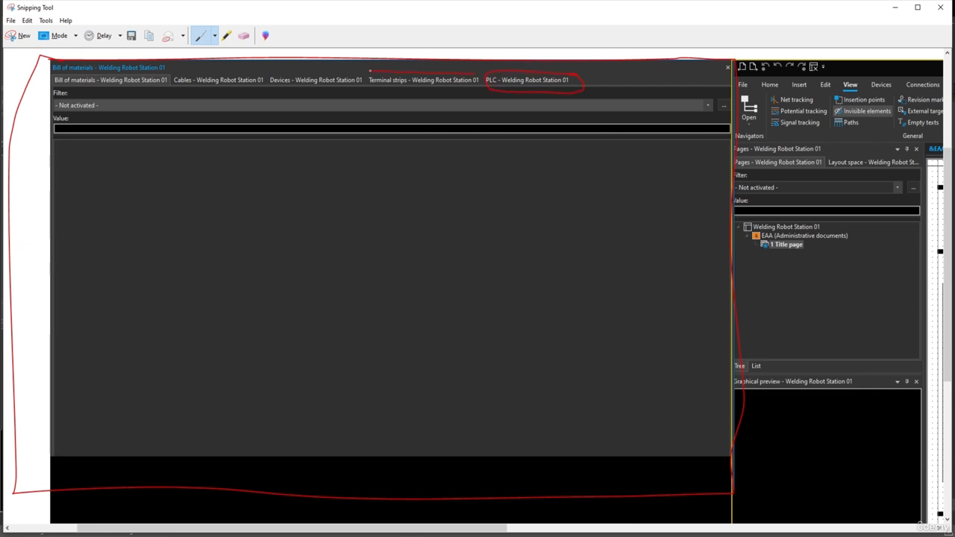
drag(497, 94, 471, 73)
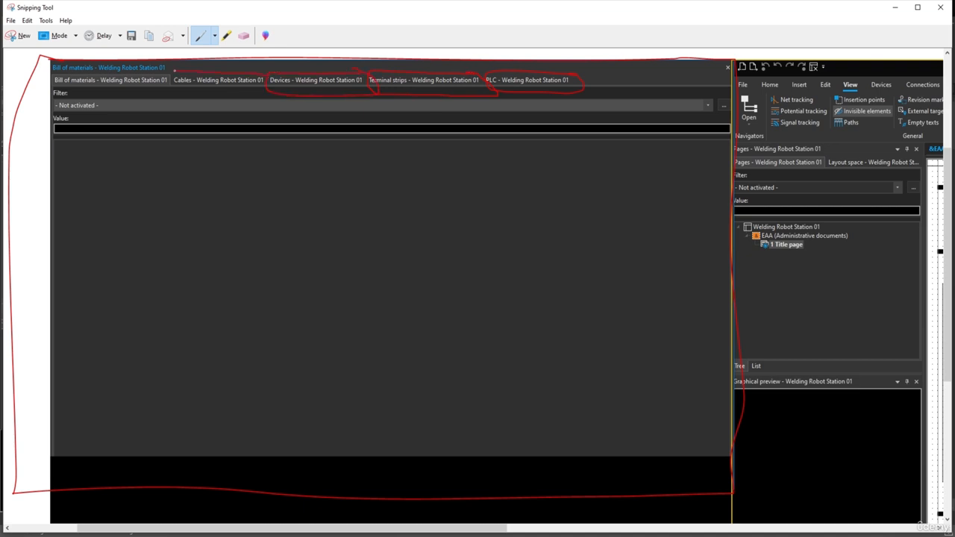
drag(252, 93, 266, 74)
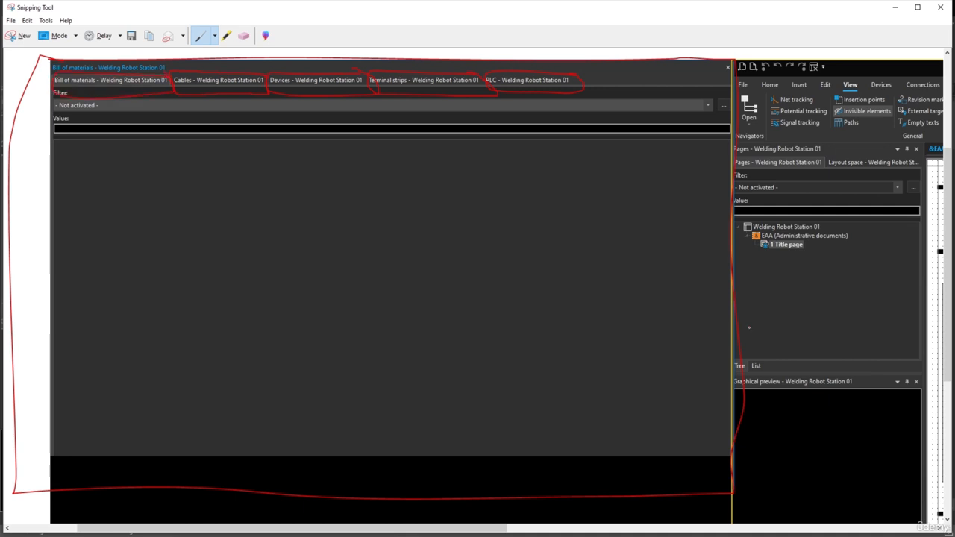
Outline the main EPLAN window in red on the capture, compare both monitor areas, and minimise Snipping Tool to return to EPLAN
drag(479, 531, 838, 531)
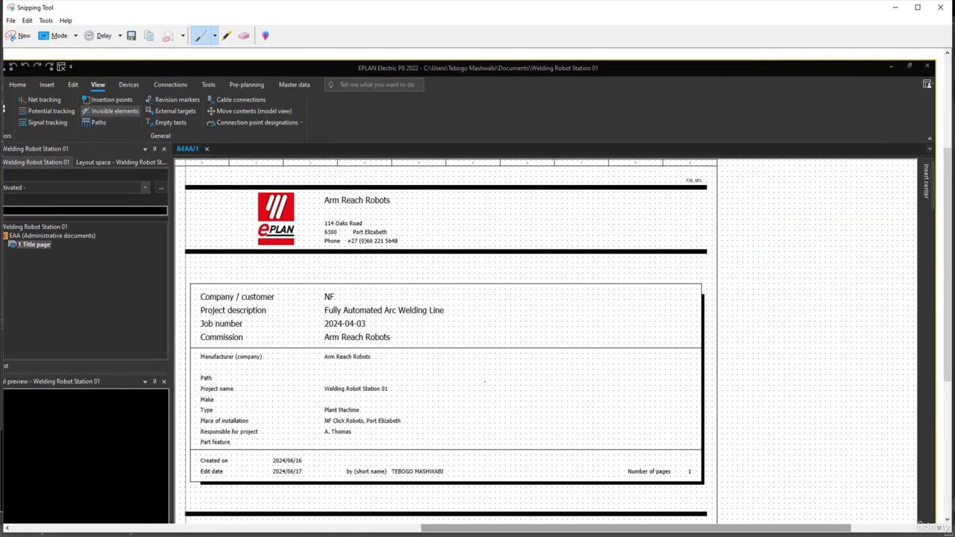
drag(442, 531, 410, 531)
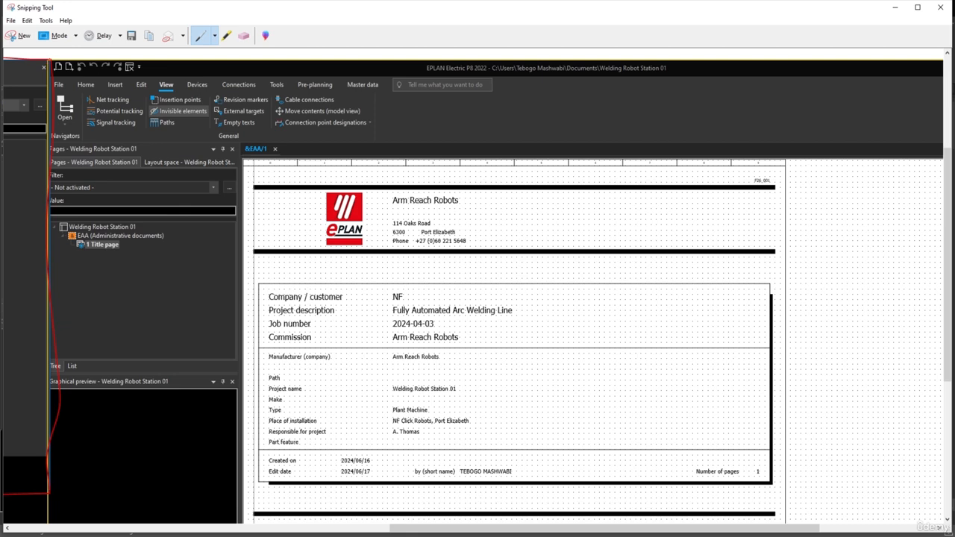
mouse_move(48, 61)
mouse_down()
mouse_move(878, 74)
mouse_move(900, 140)
mouse_move(888, 419)
mouse_move(850, 510)
mouse_move(313, 501)
mouse_move(26, 519)
mouse_move(57, 283)
mouse_up()
drag(57, 77, 53, 61)
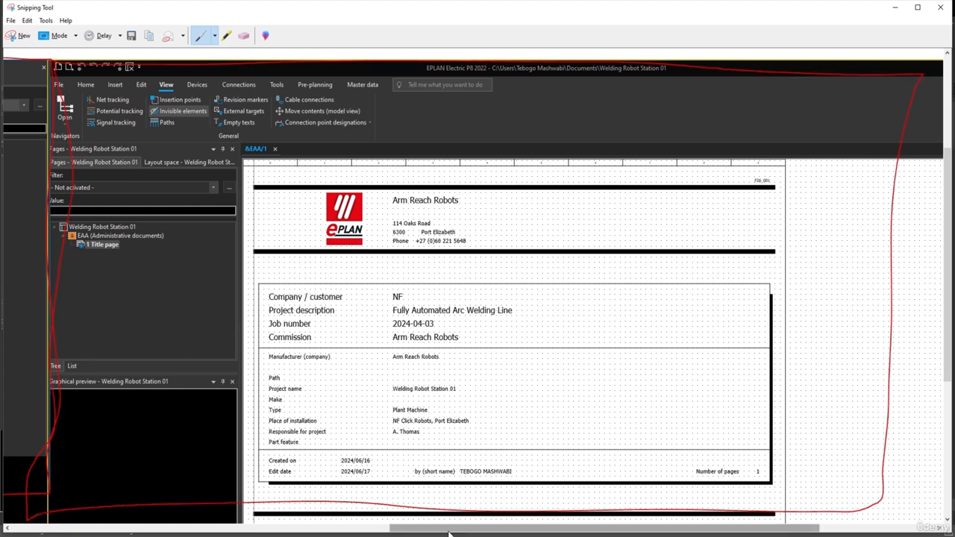
drag(450, 529, 222, 530)
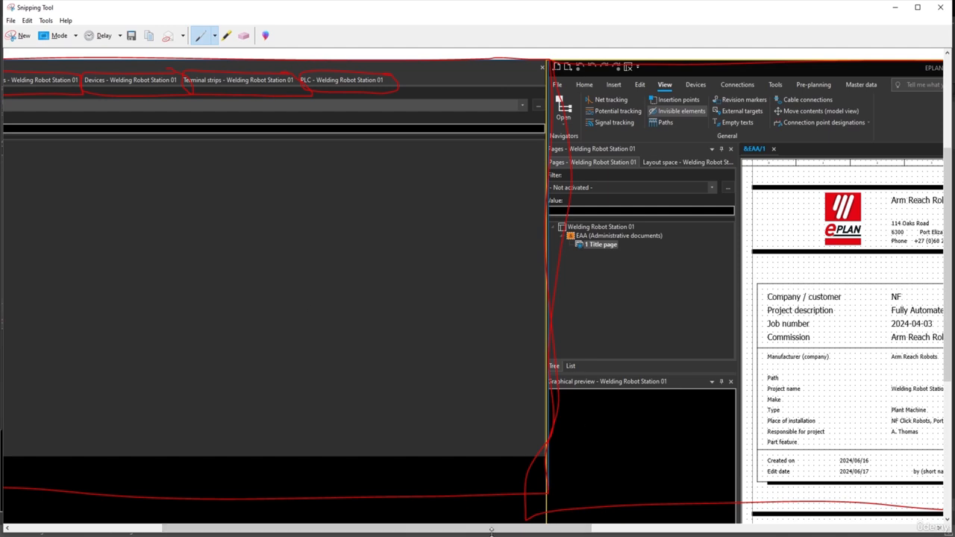
drag(502, 529, 727, 529)
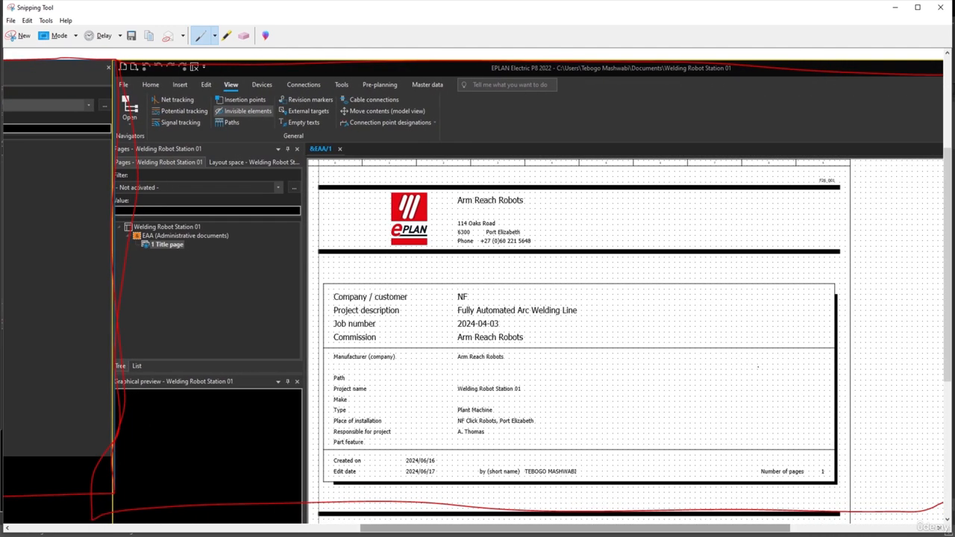
click(895, 7)
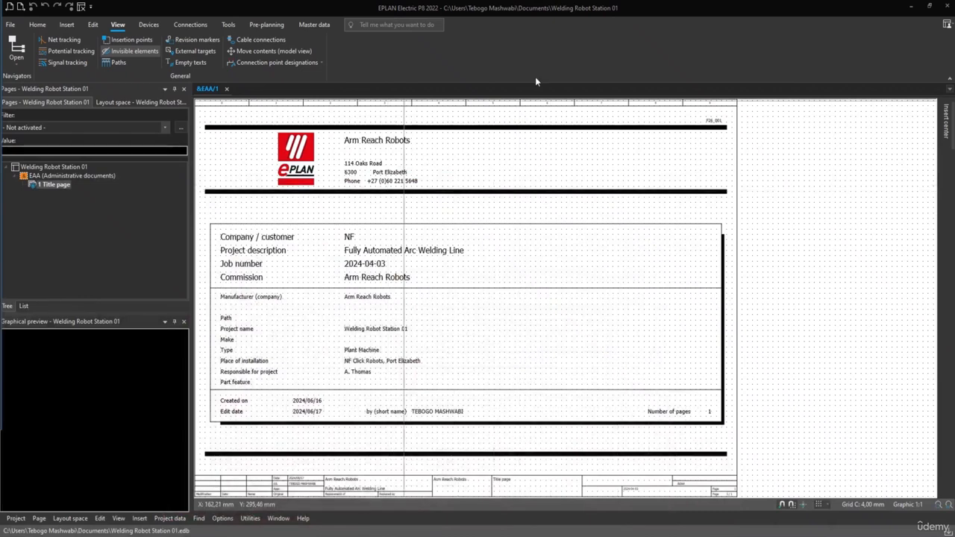
Save the rearranged navigator layout to the Three Monitors scheme, accept the overwrite and apply the workspace
click(947, 25)
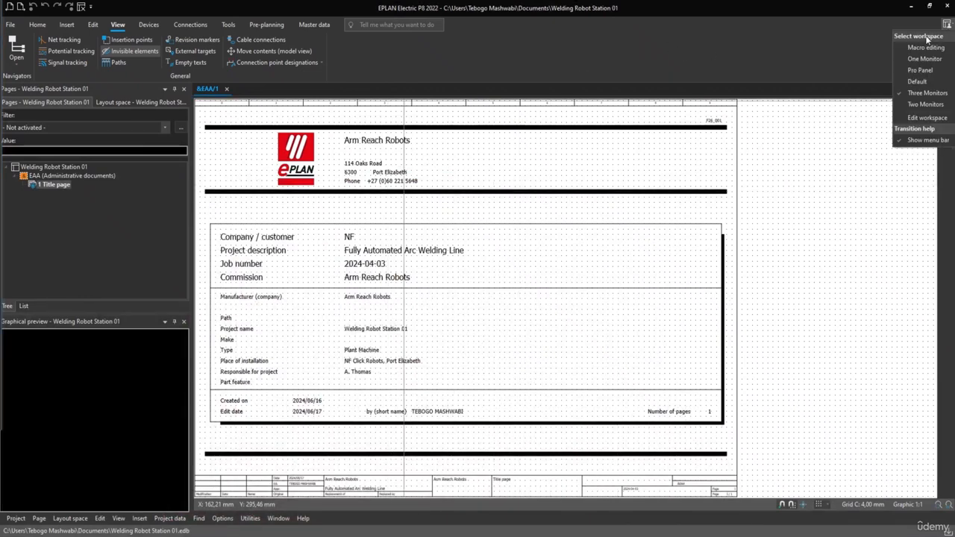
click(925, 117)
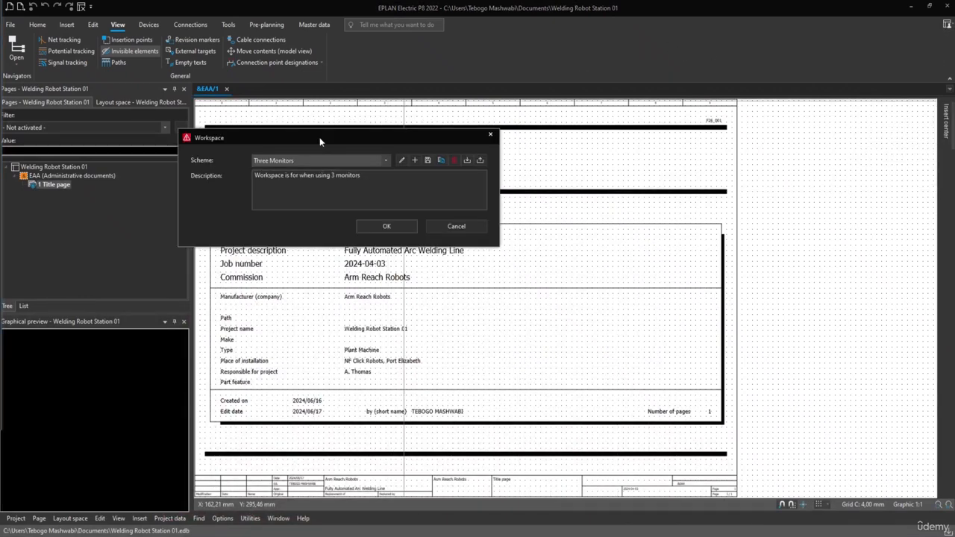
click(428, 160)
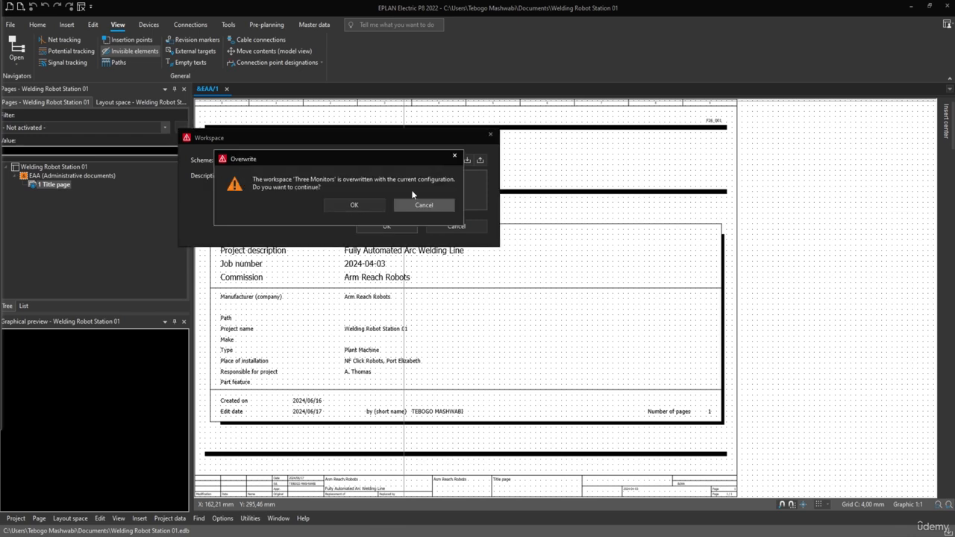
click(342, 205)
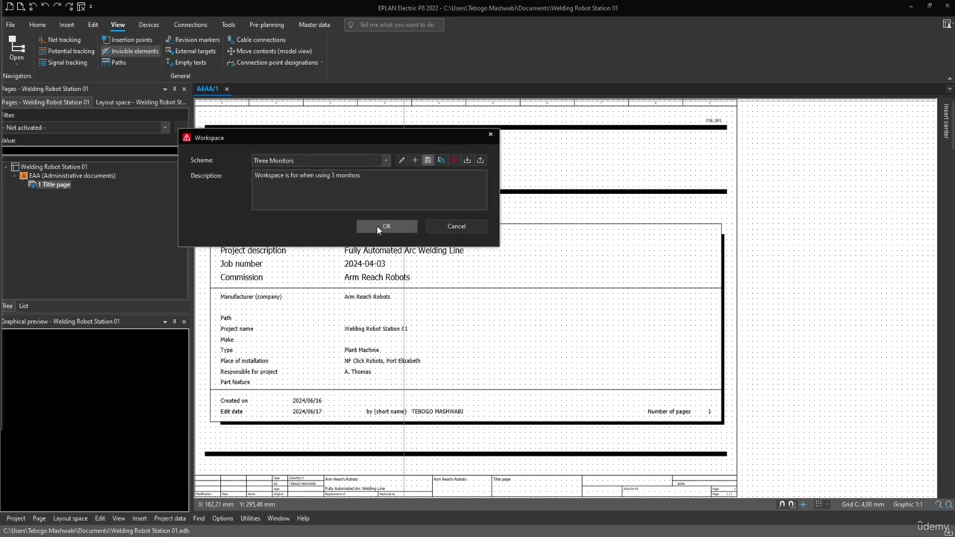
click(384, 226)
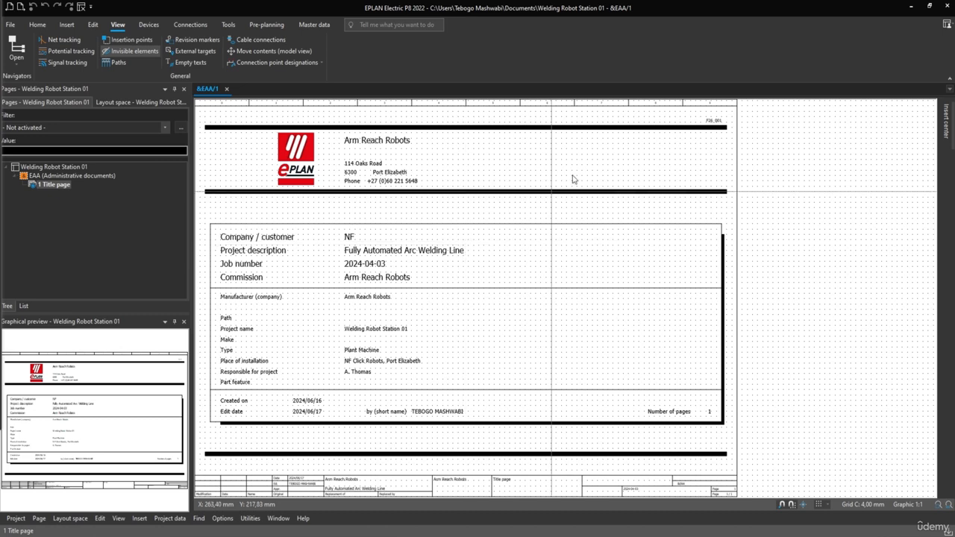
Export the Three Monitors workspace scheme to the Documents folder as WSbc.Three_Monitors
click(946, 24)
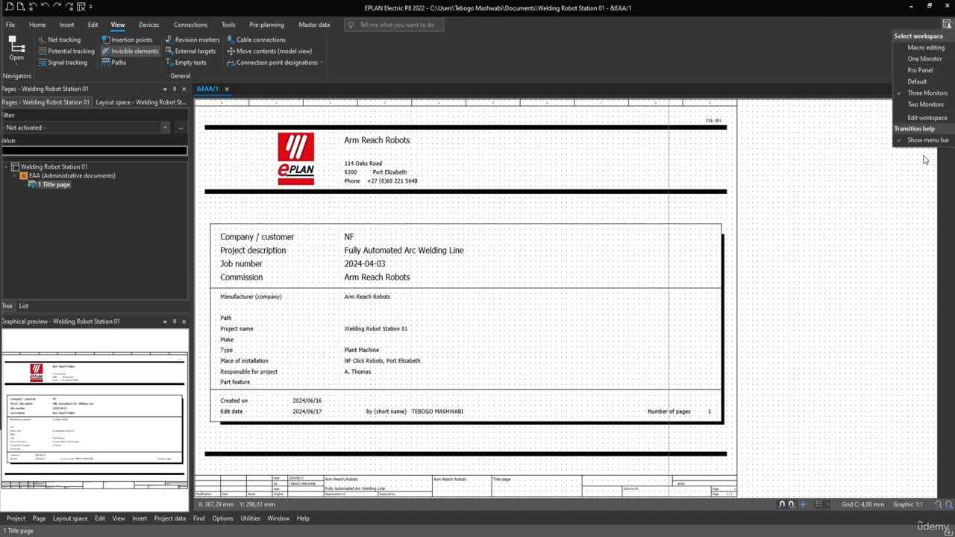
click(926, 117)
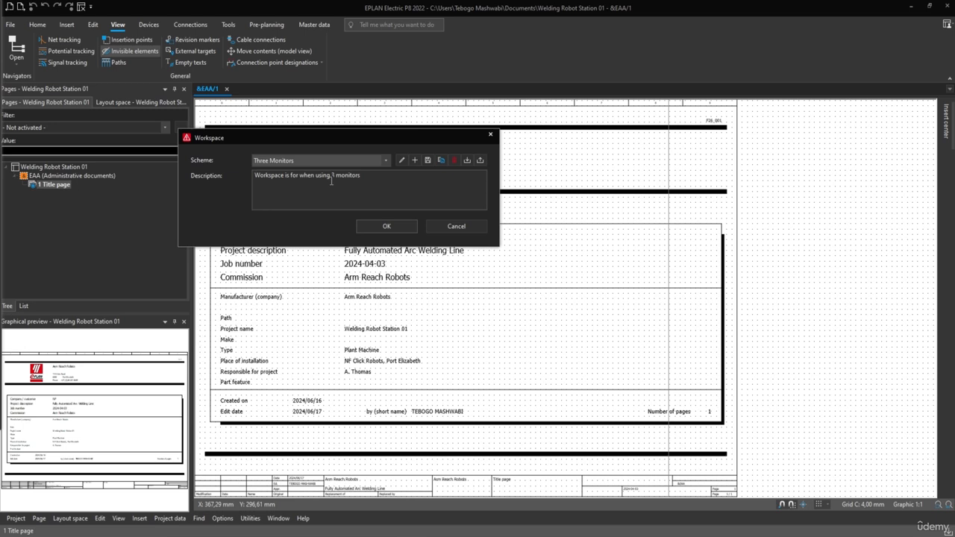
click(480, 160)
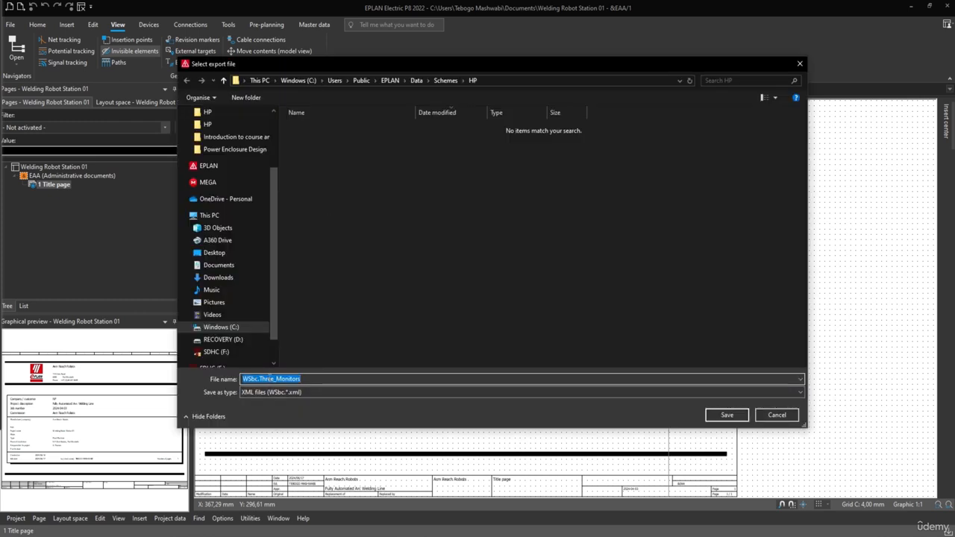
scroll(224, 149, up, 2)
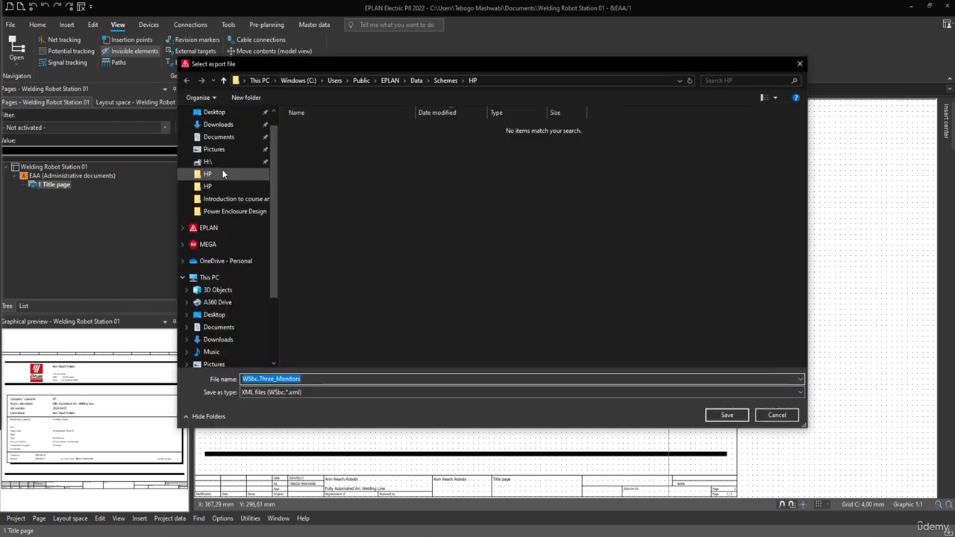
click(220, 139)
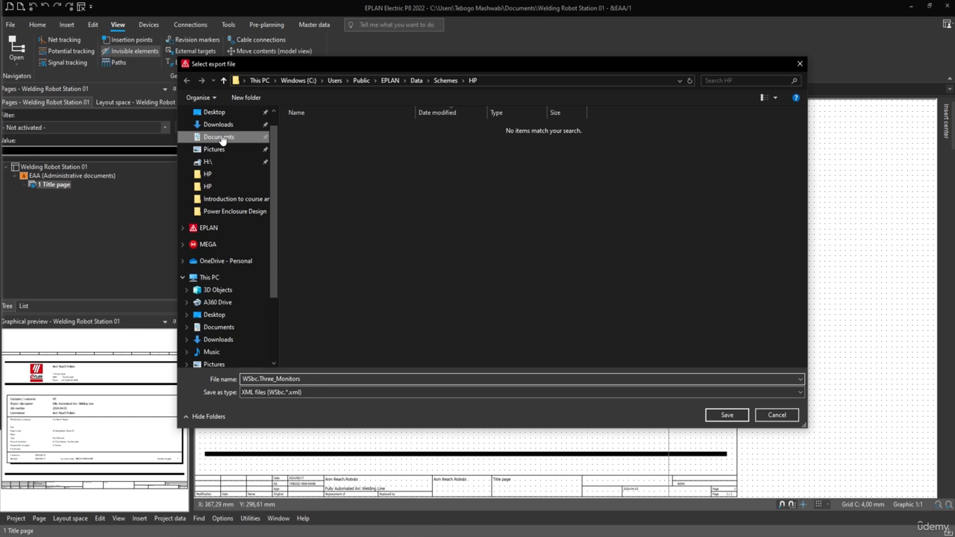
key(Return)
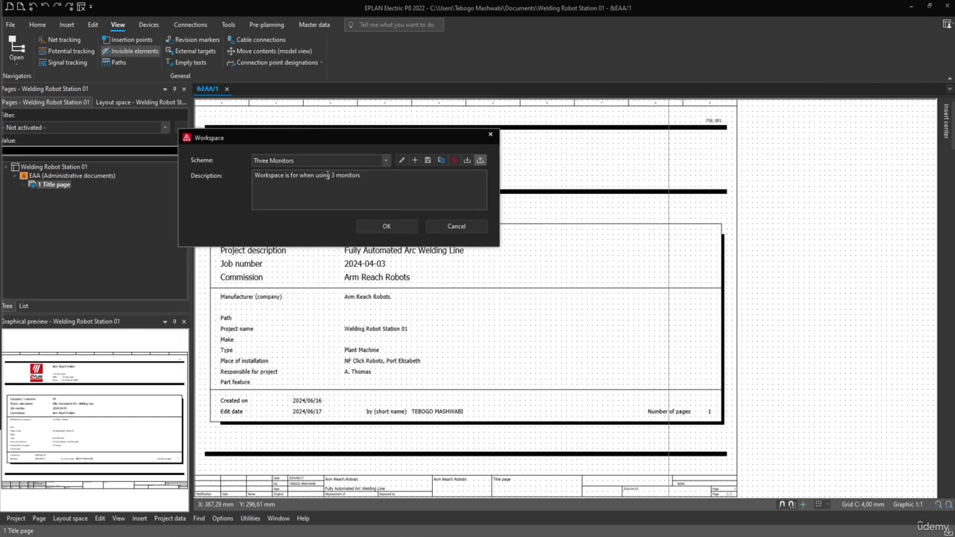
Try to import the WSbc.Three_Monitors file from Documents while the Three Monitors scheme still exists
click(467, 159)
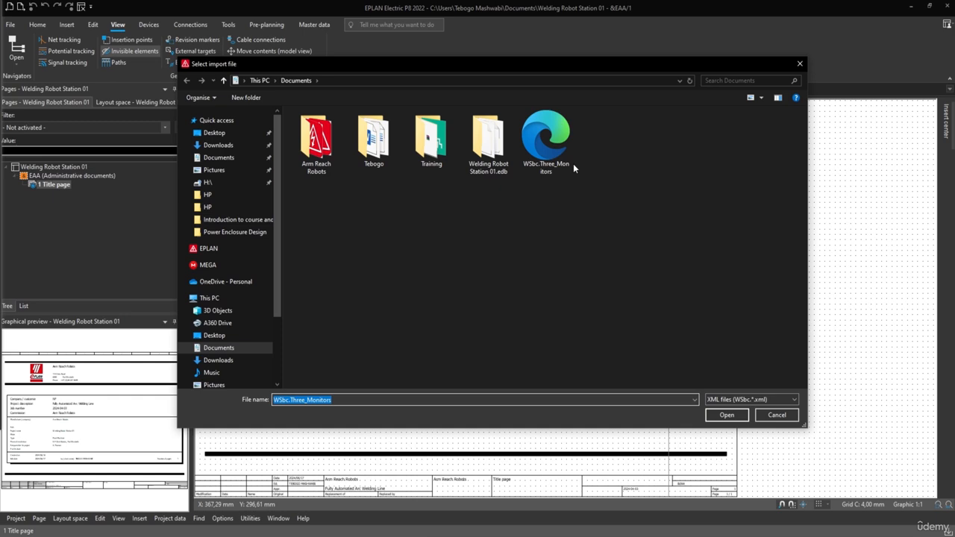
click(570, 166)
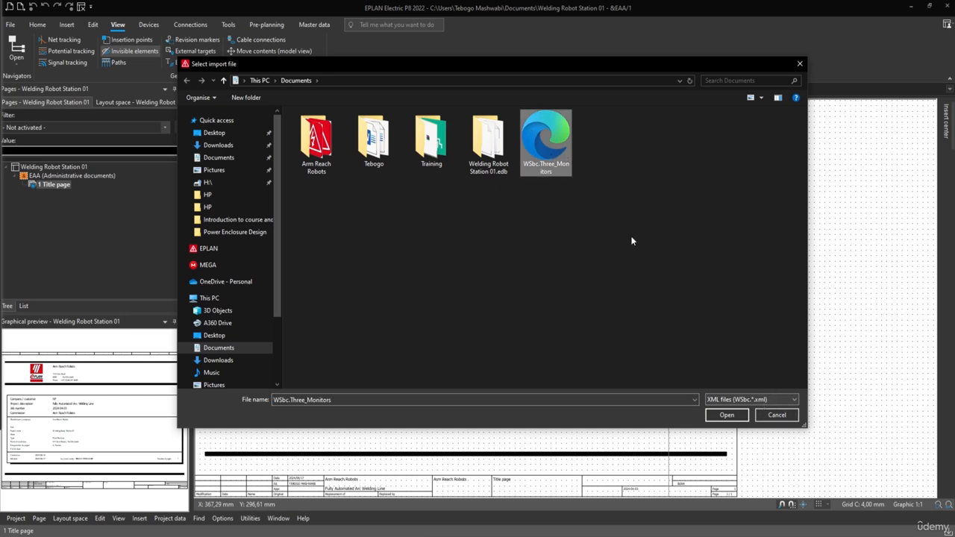
click(727, 416)
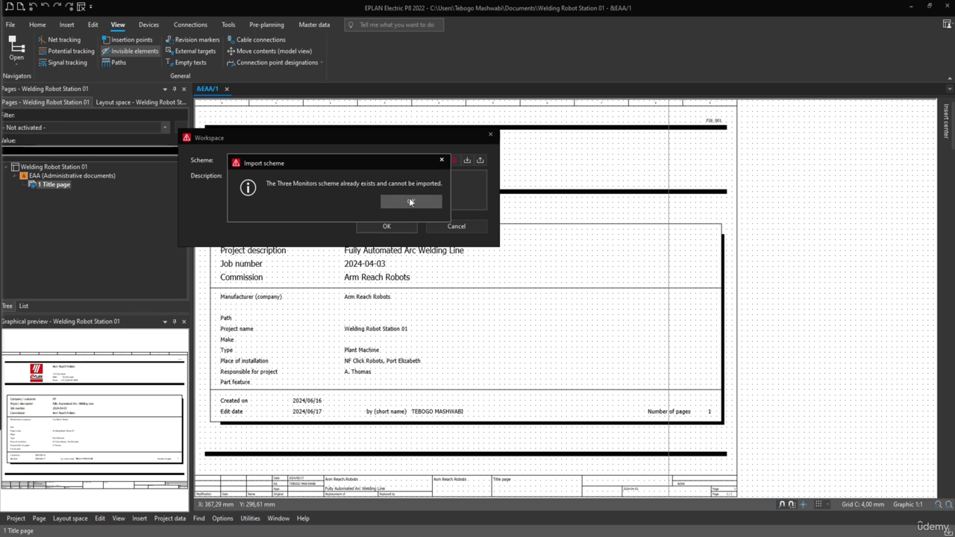
click(409, 200)
Delete the Three Monitors workspace scheme and check the list of remaining schemes
click(454, 160)
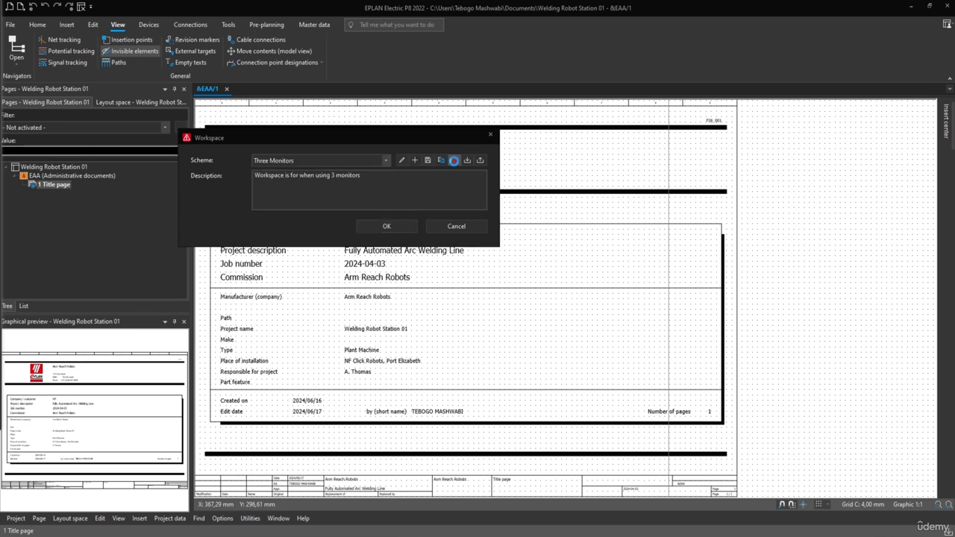
click(333, 201)
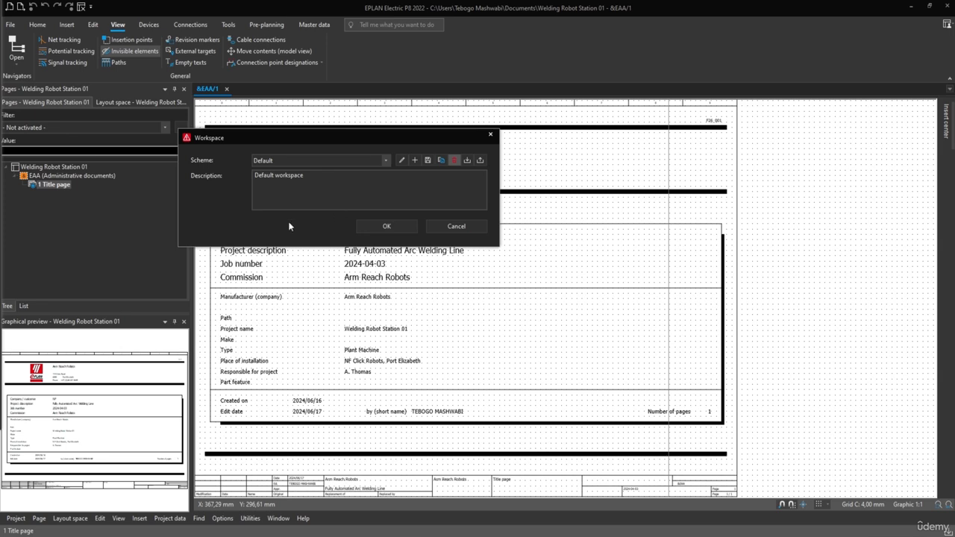
click(382, 159)
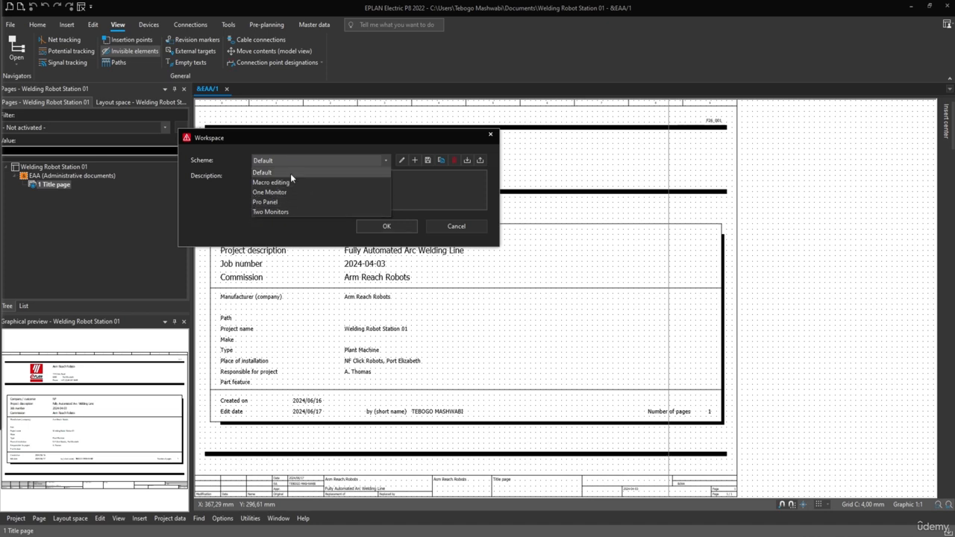
click(277, 224)
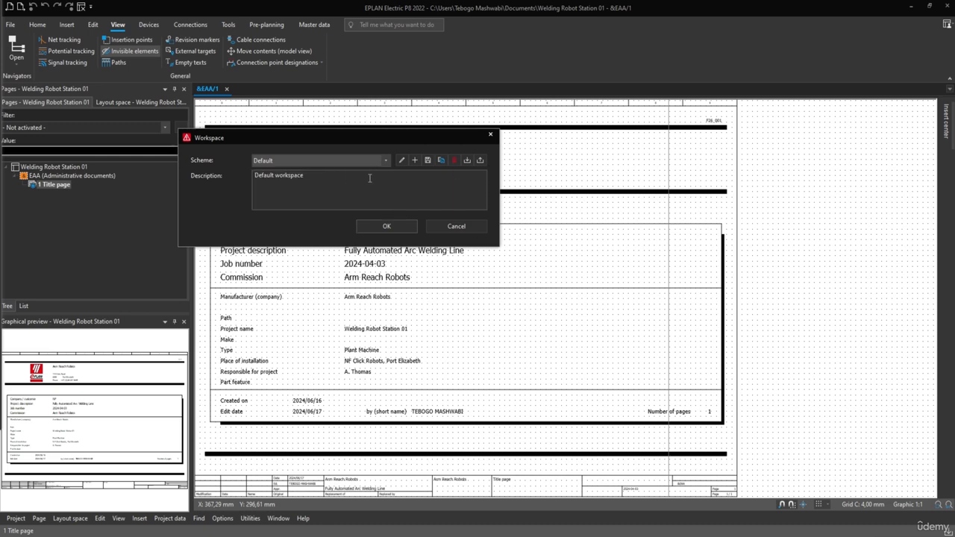
Import the WSbc.Three_Monitors scheme file from Documents and apply the Three Monitors workspace
click(467, 161)
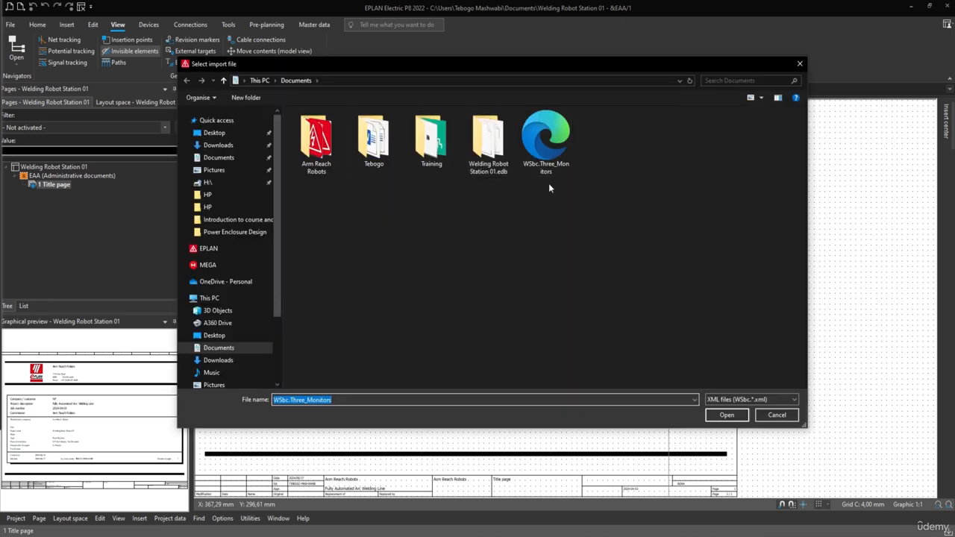
click(545, 145)
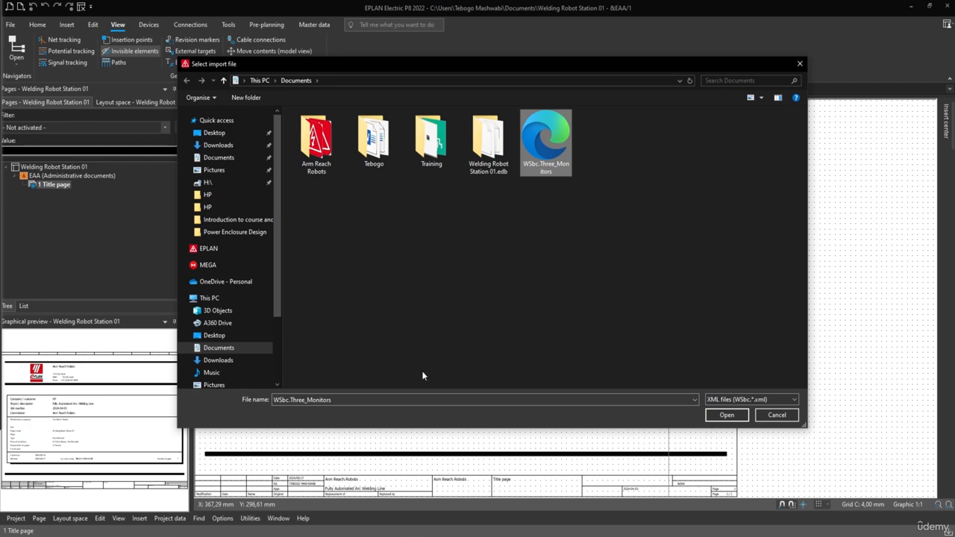
click(726, 415)
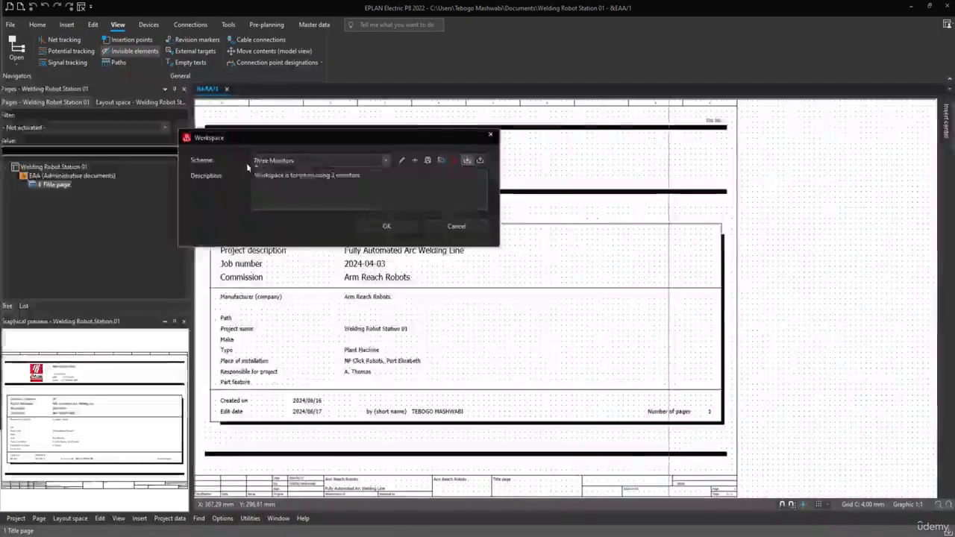
click(382, 226)
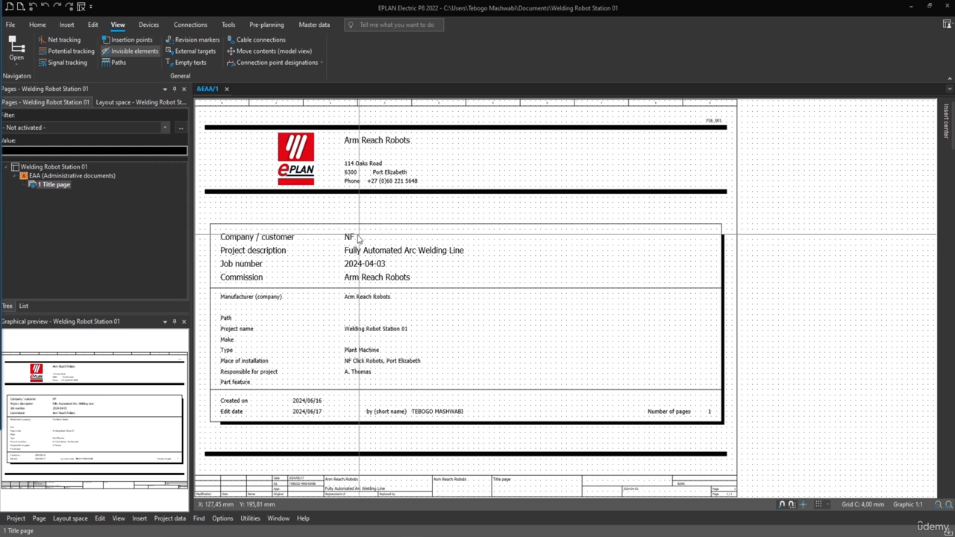
Close the Pages, Graphical preview and Layout space navigators and collapse the ribbon to enlarge the drawing area
click(183, 90)
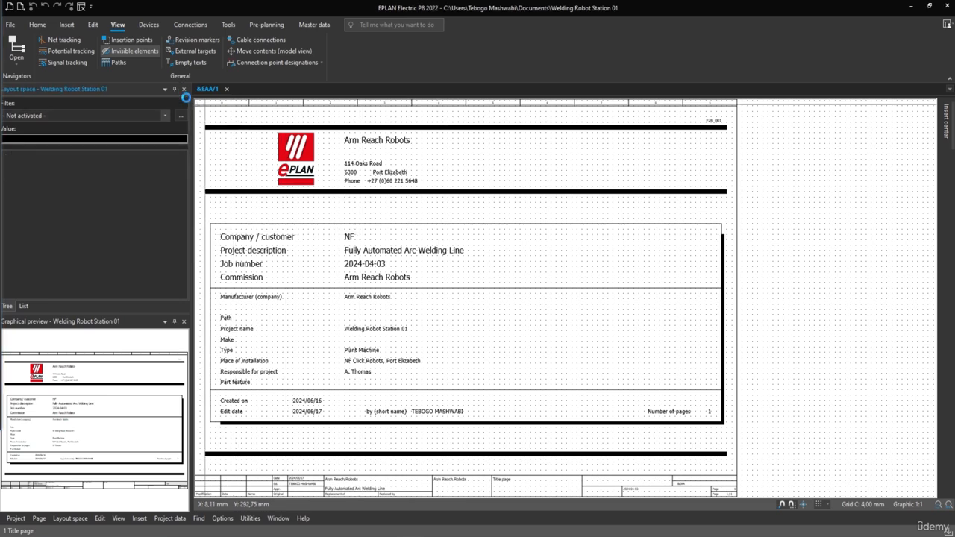
click(184, 321)
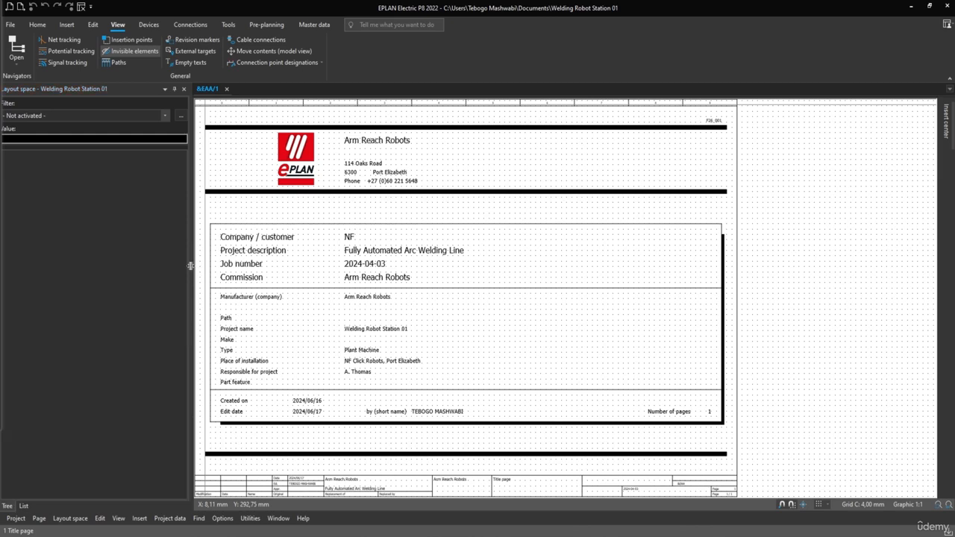
click(183, 89)
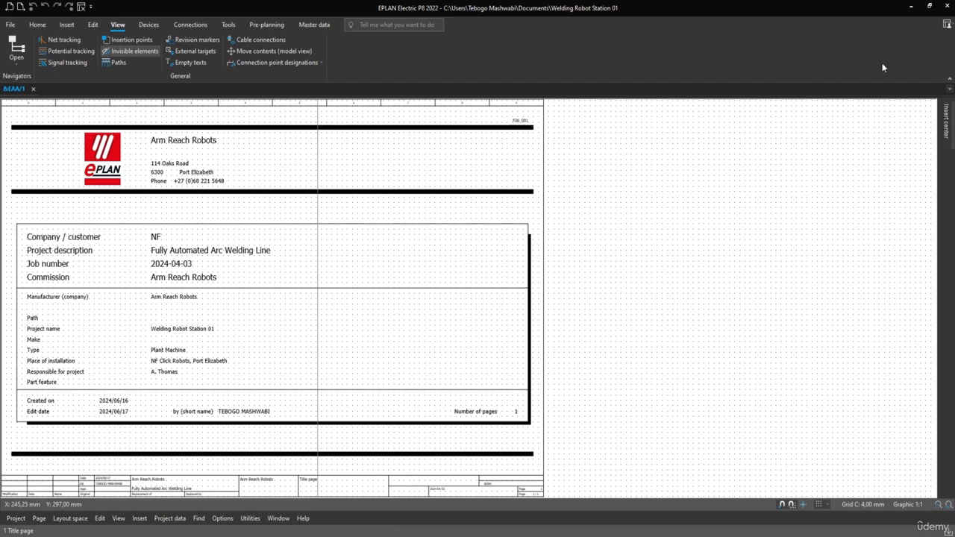
click(948, 77)
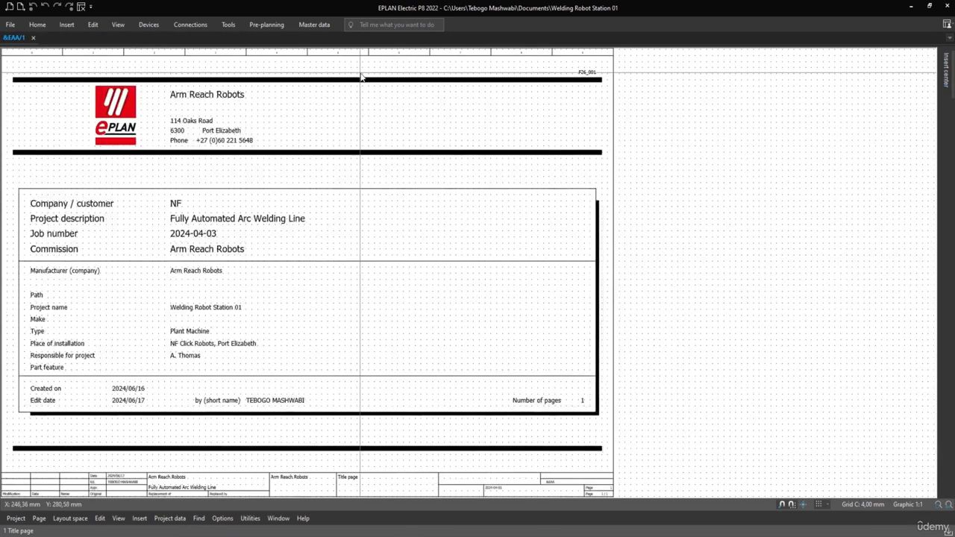
scroll(321, 261, down, 1)
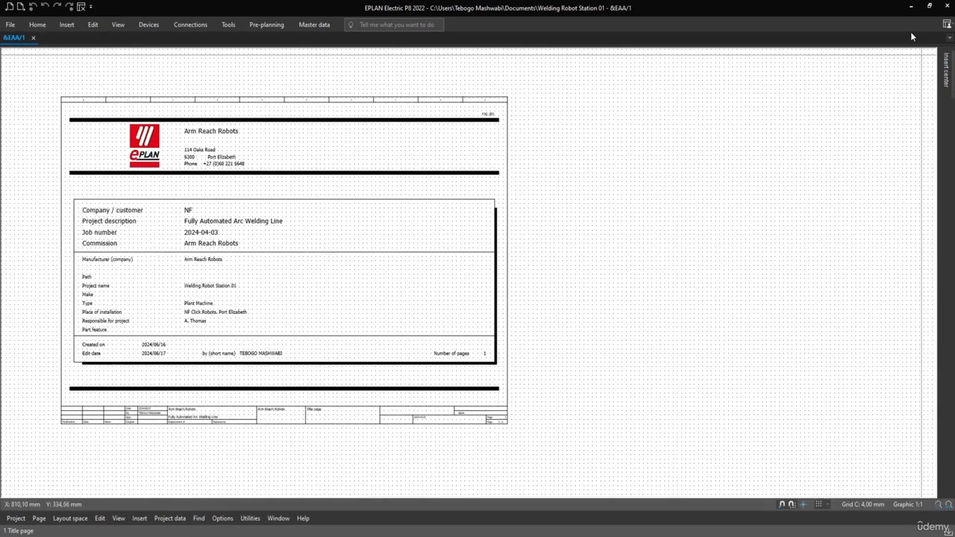
Hide the additional menu bar and fit the title page comfortably in the freed drawing area
click(947, 24)
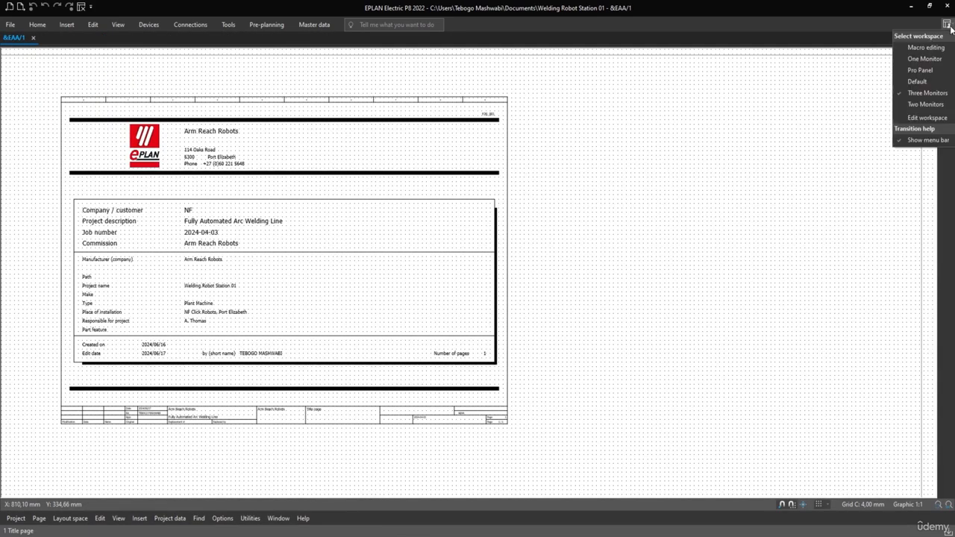
click(924, 141)
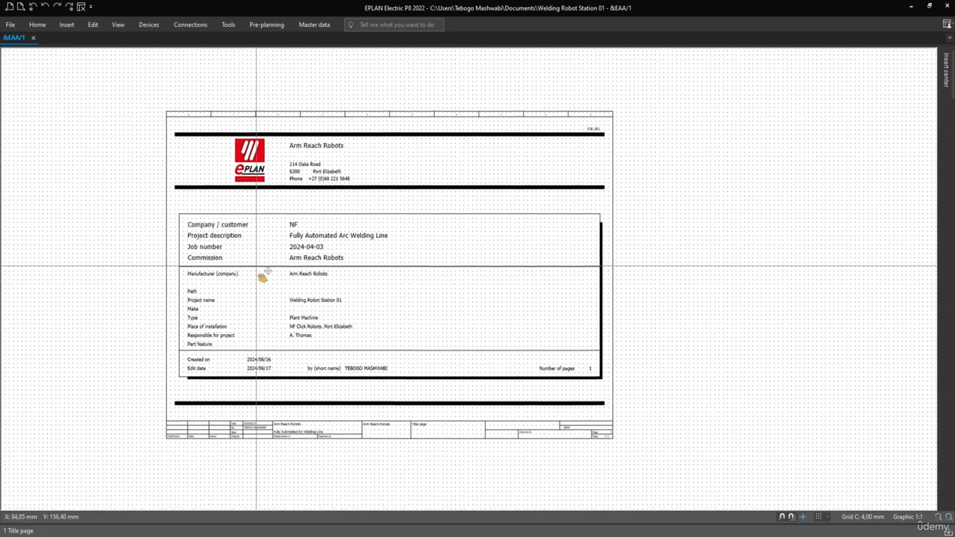
middle_drag(263, 277, 247, 263)
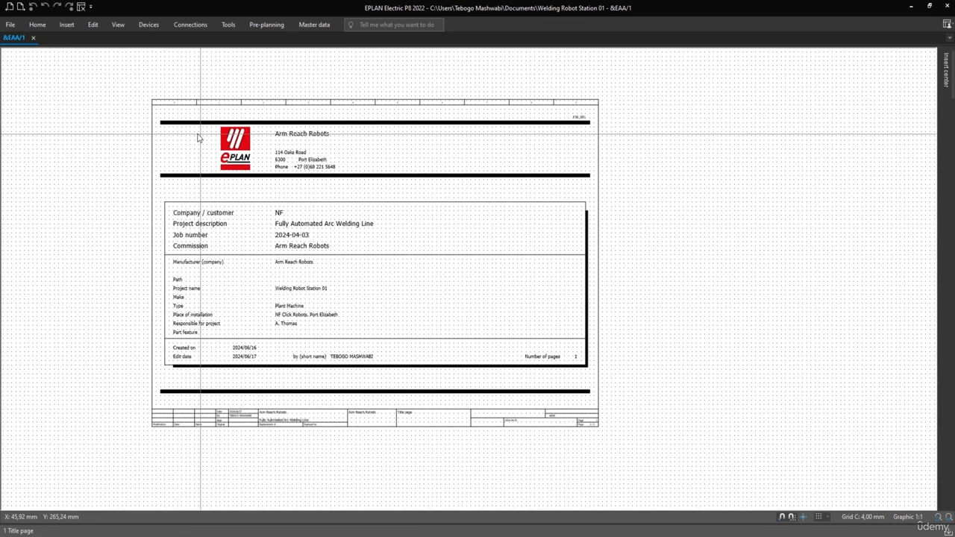
scroll(152, 459, up, 3)
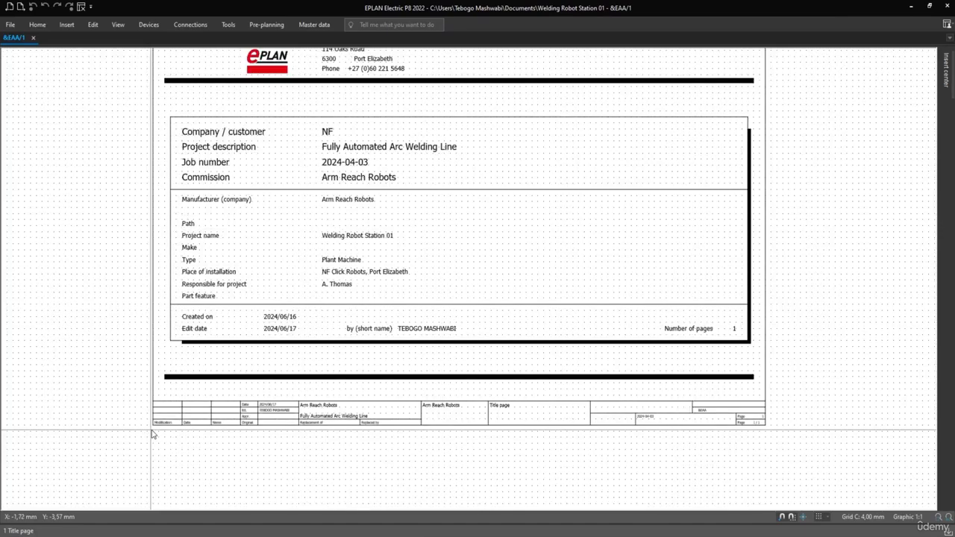
middle_drag(159, 478, 132, 511)
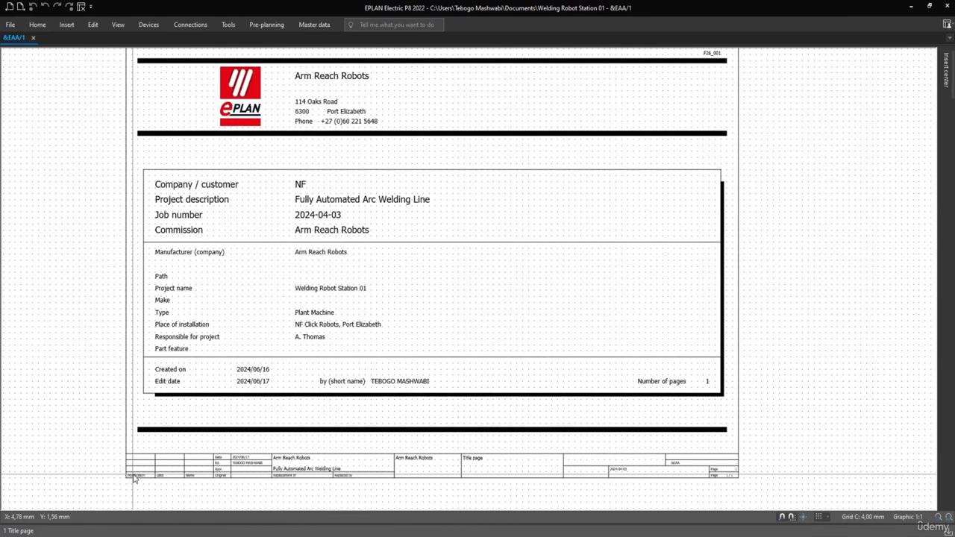
scroll(134, 479, down, 2)
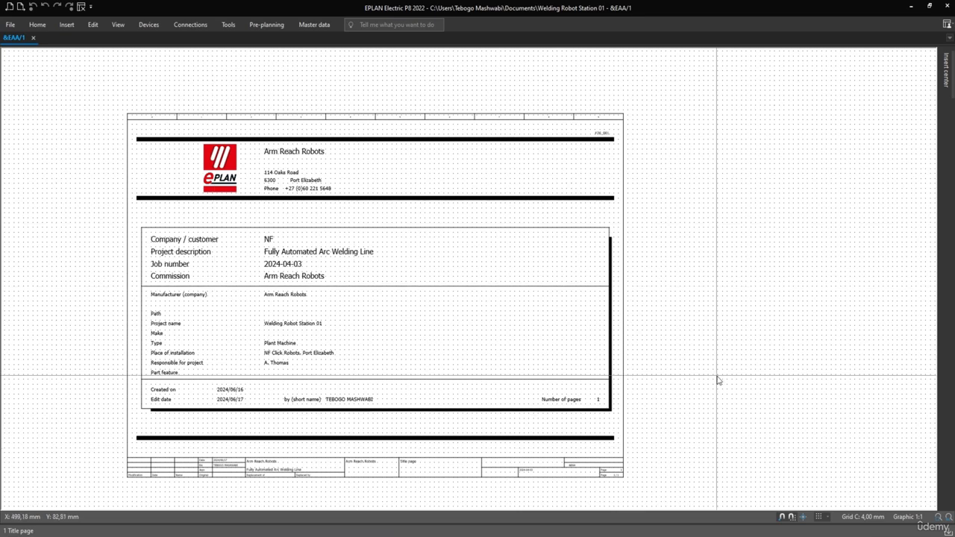
Create and apply a workspace scheme named Laptop with the description "Workspace is for when using just a laptop"
click(947, 23)
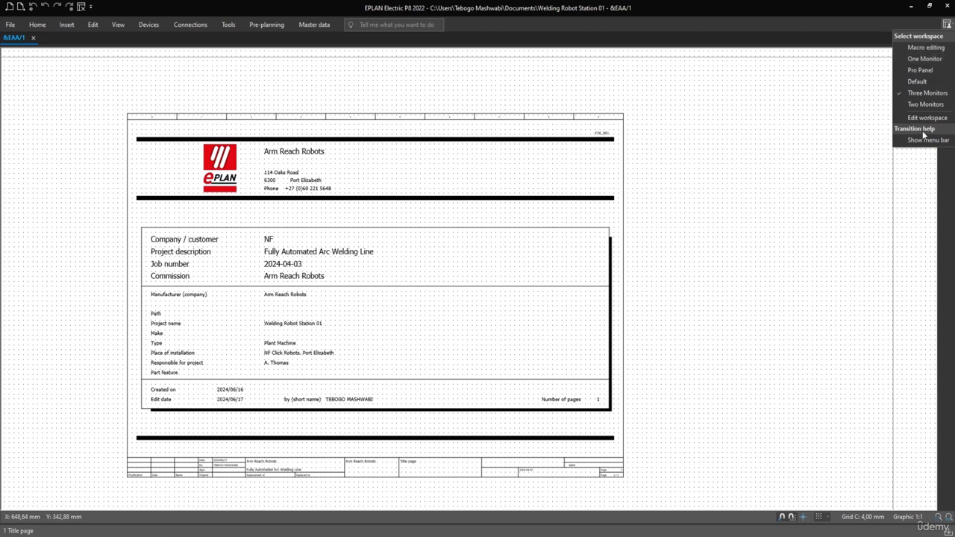
click(926, 117)
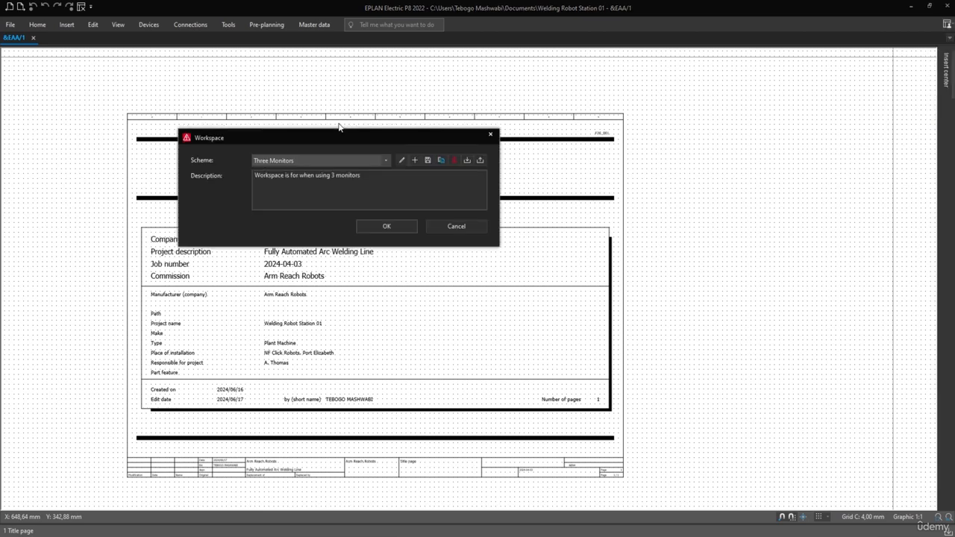
click(414, 161)
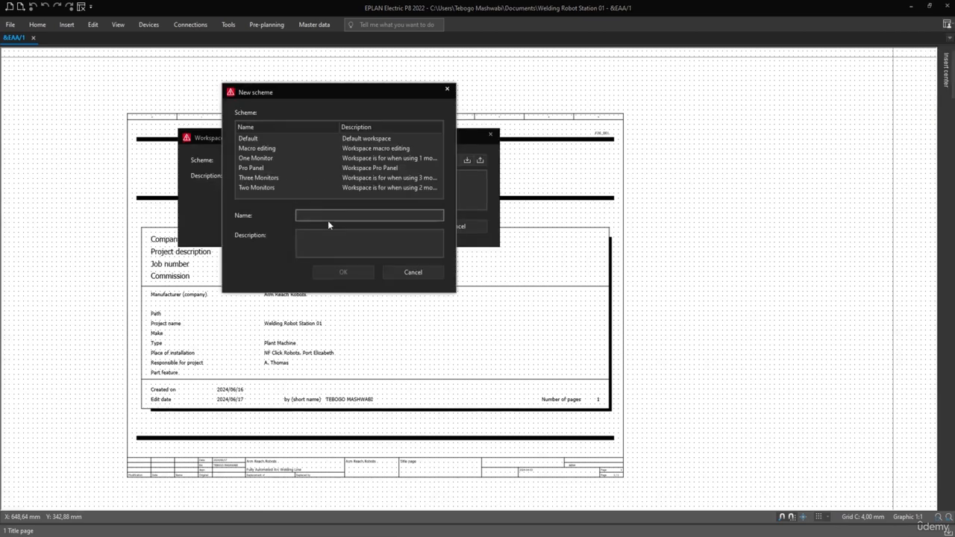
text(Laptop)
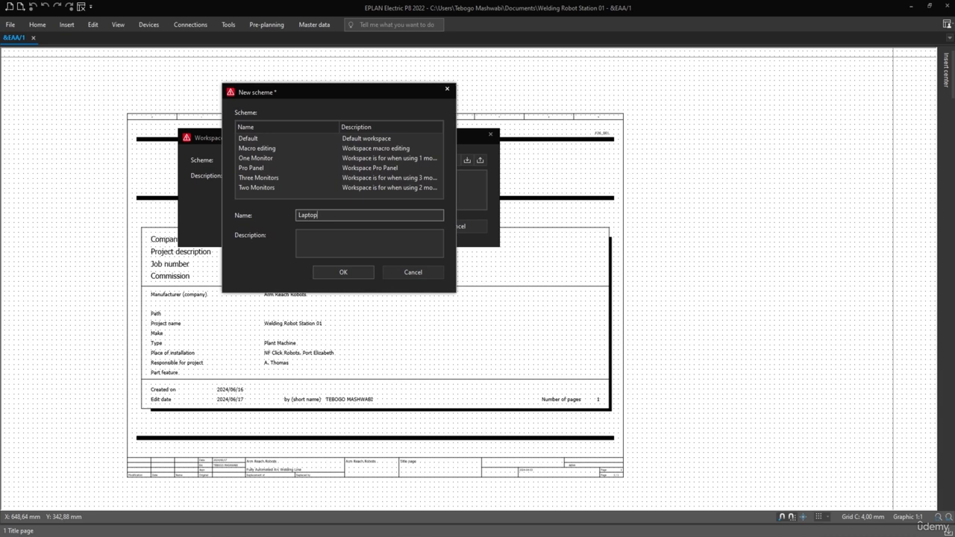
click(331, 246)
text(Wo)
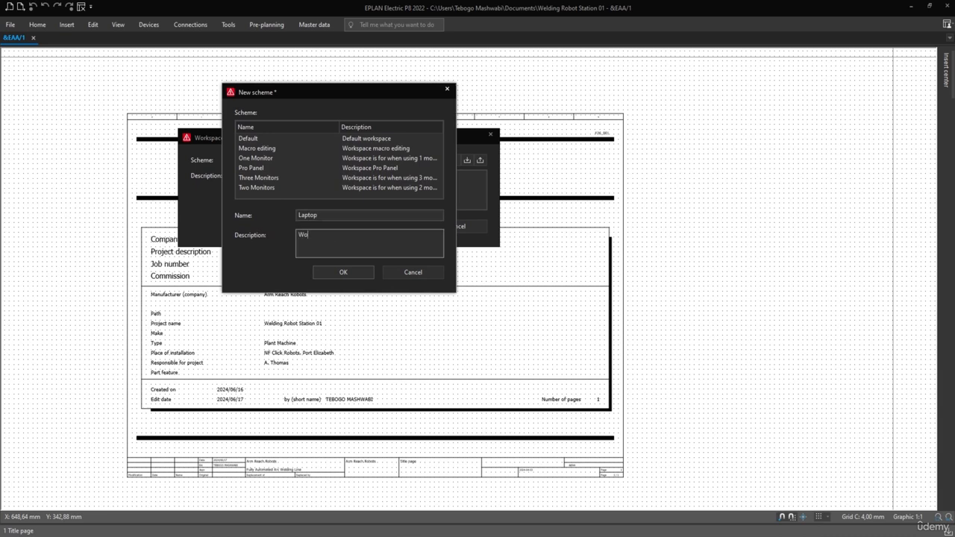
text(rkspace is for)
text(when using just a laptop)
click(344, 273)
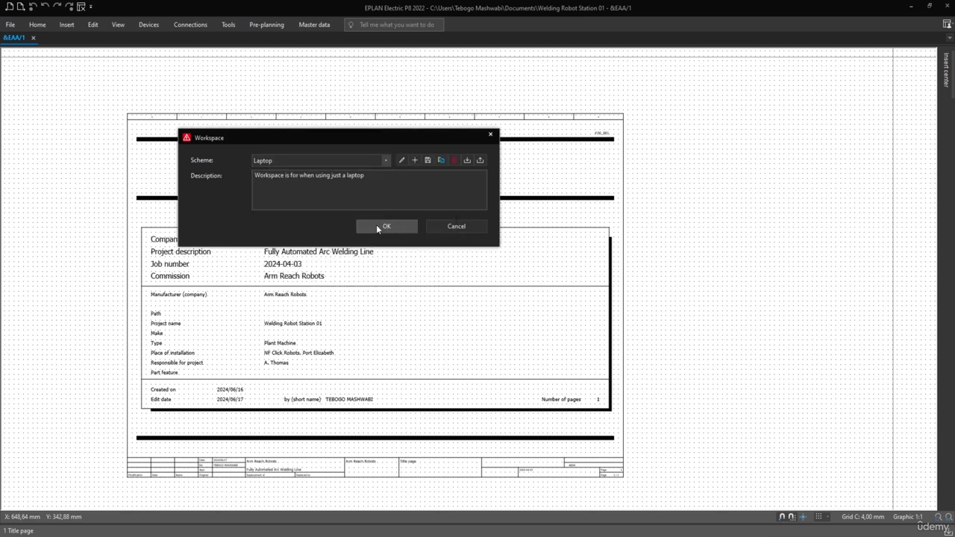
click(377, 226)
scroll(455, 215, down, 2)
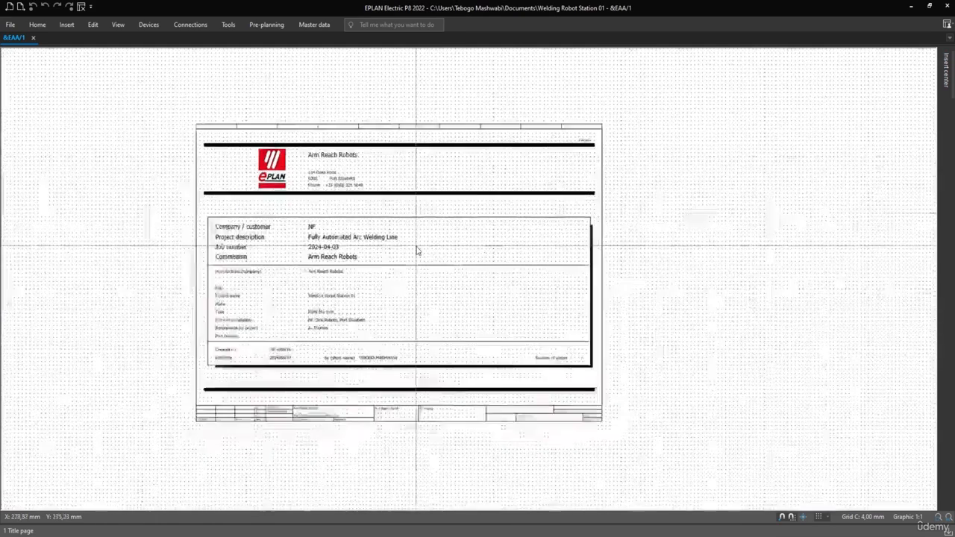
scroll(416, 242, up, 1)
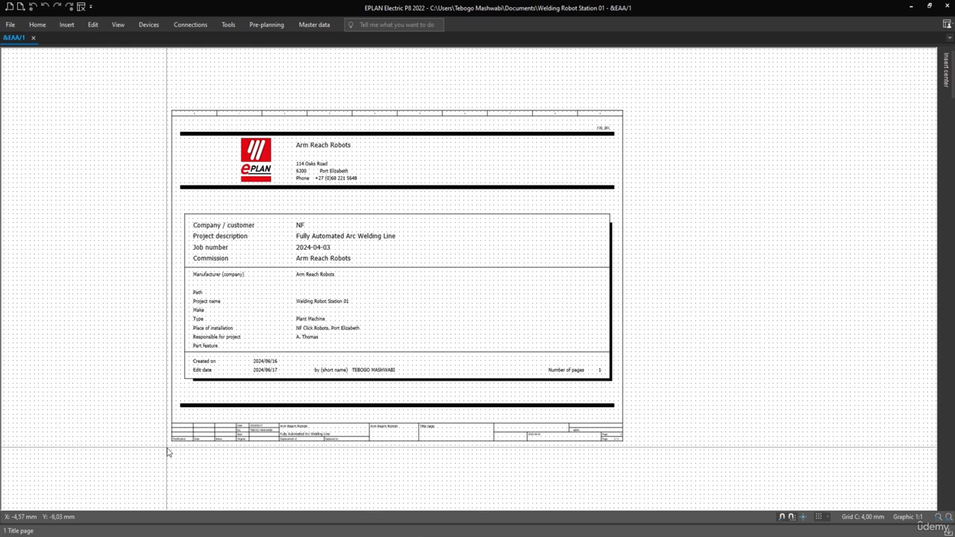